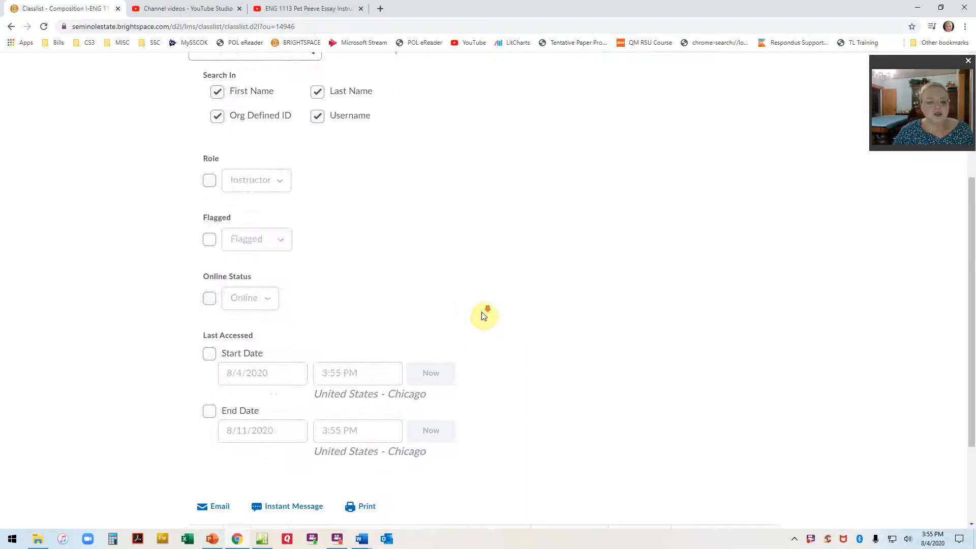
Examine the course classlist's search options, participant table, and email, instant message and print options.
scroll(482, 311, up, 1)
scroll(483, 315, up, 5)
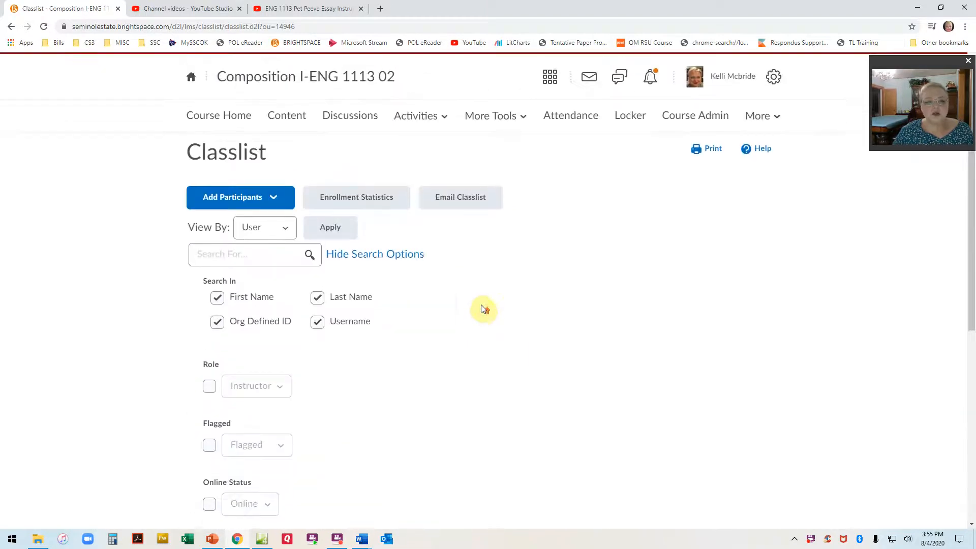
scroll(483, 309, down, 6)
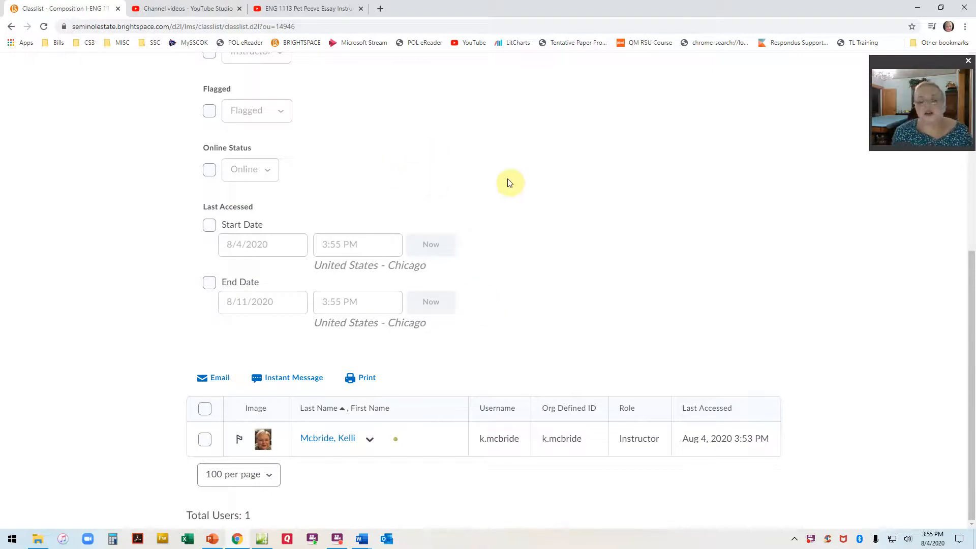
scroll(514, 184, up, 3)
scroll(518, 188, up, 3)
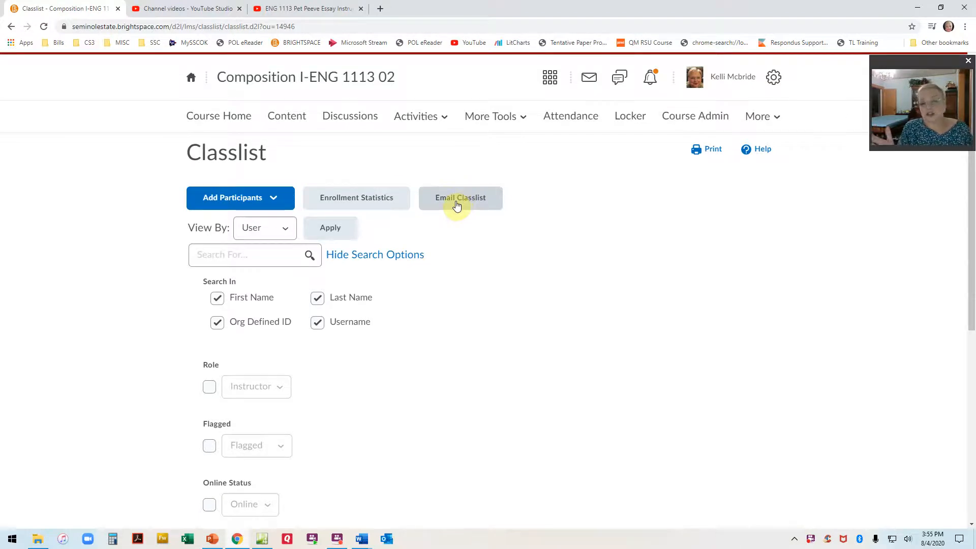
scroll(534, 342, down, 5)
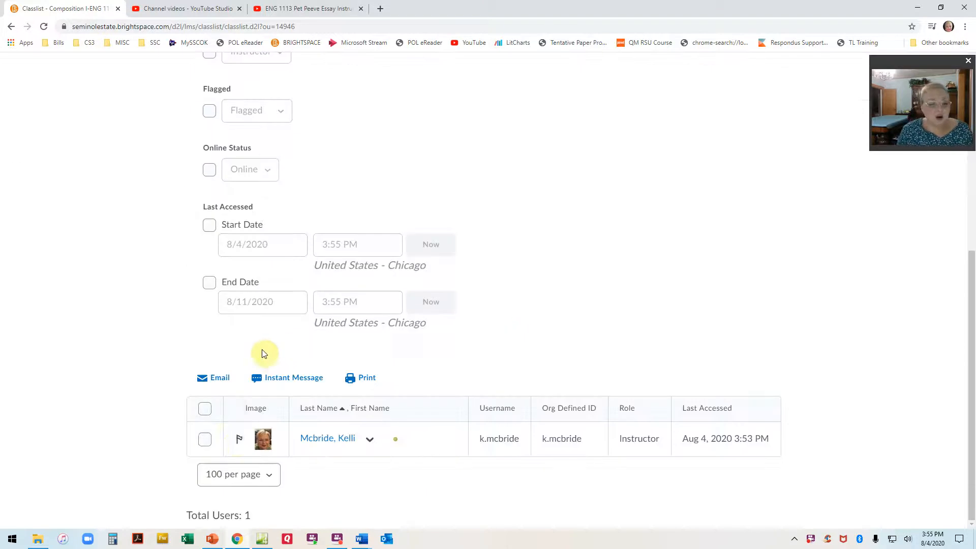
click(204, 440)
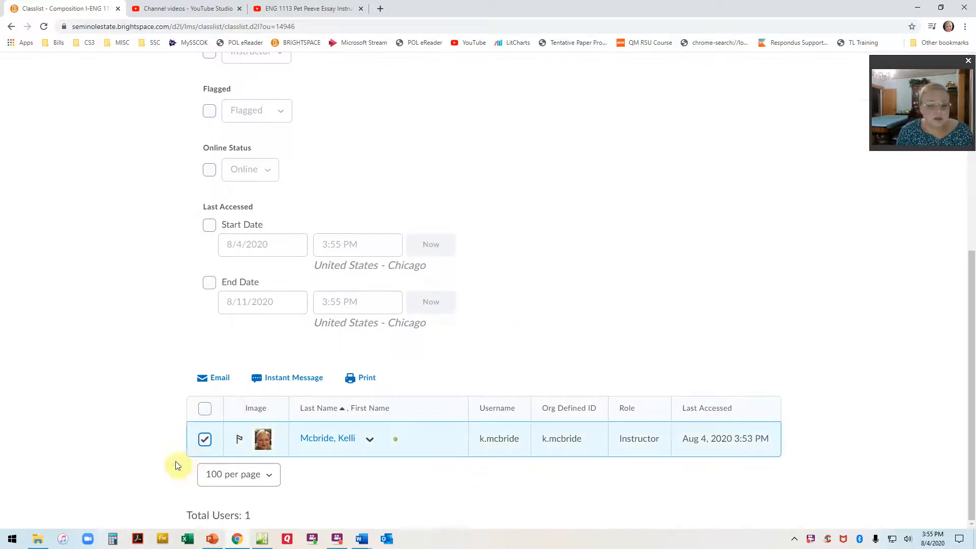
click(204, 441)
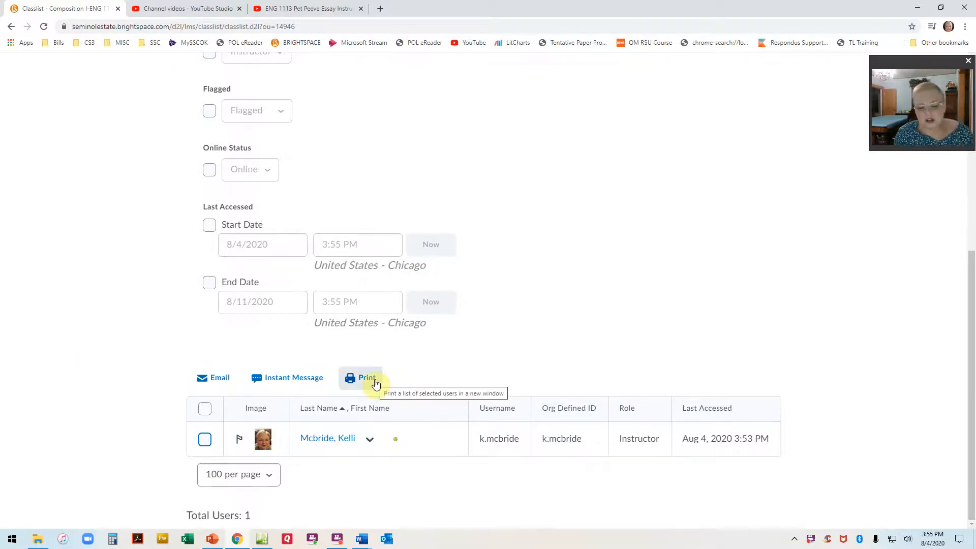
scroll(560, 369, up, 6)
scroll(560, 368, up, 1)
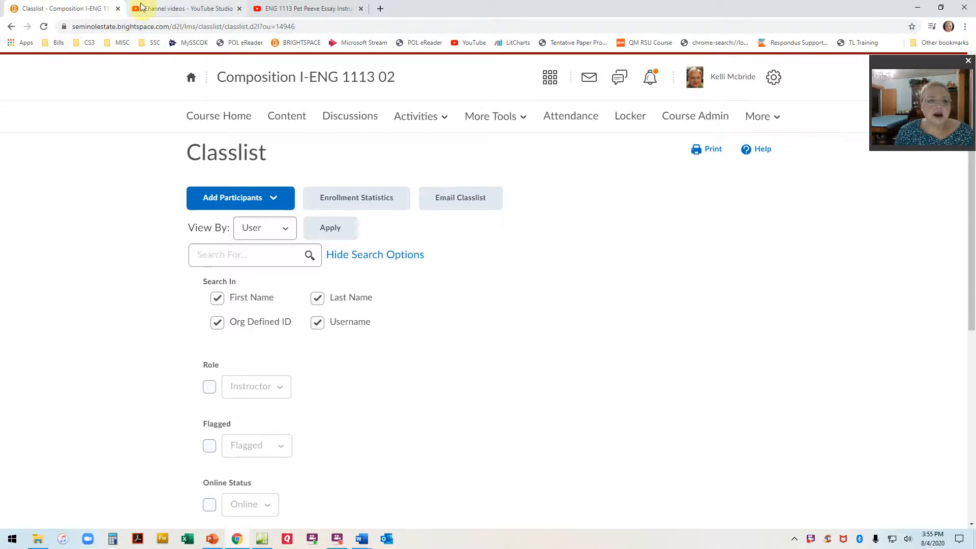
Close the pet peeve essay video page, load the MySSCOK portal in the remaining YouTube tab and log in.
click(198, 9)
click(305, 9)
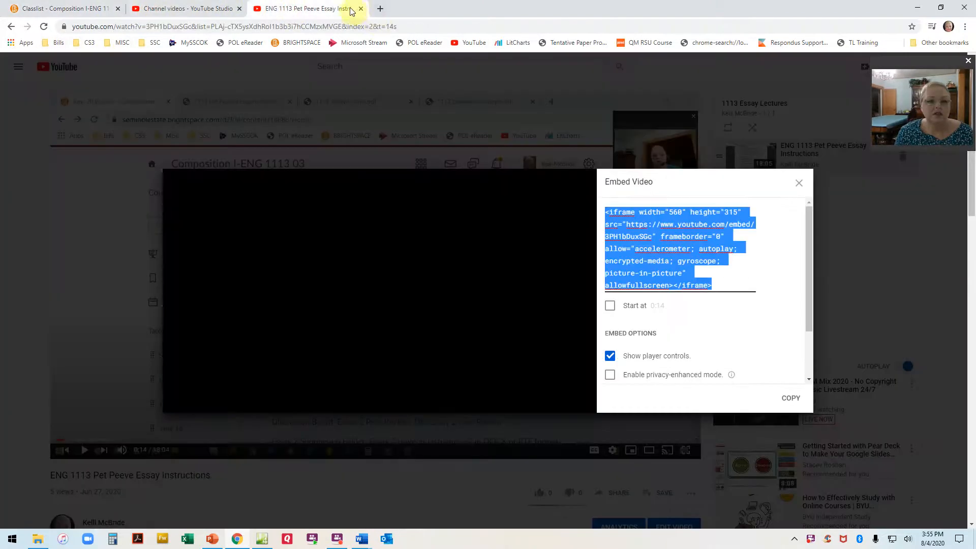
click(361, 8)
click(195, 43)
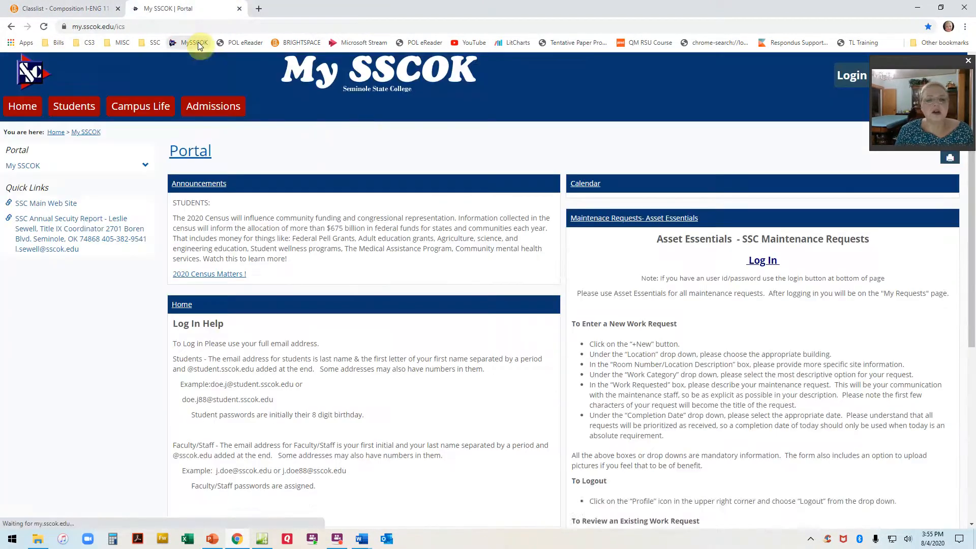
click(853, 76)
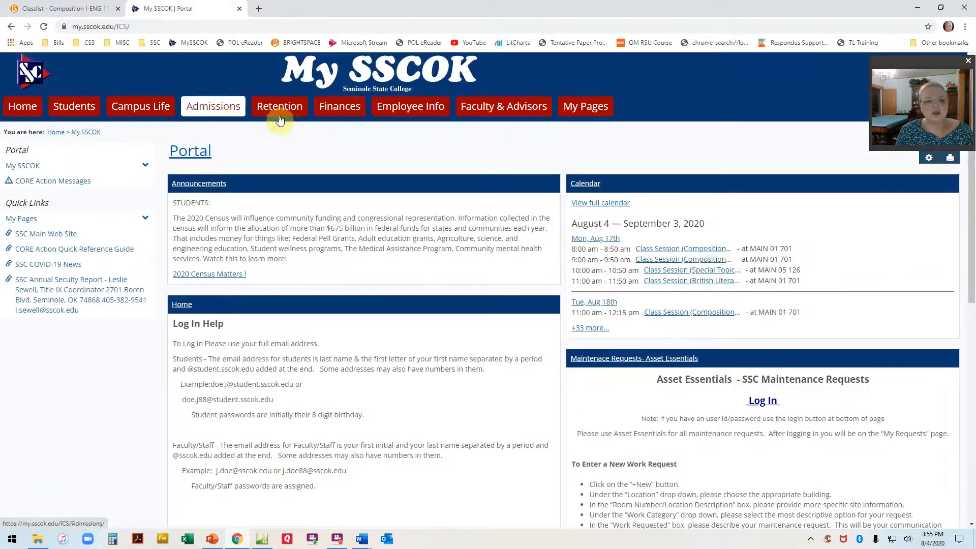
Open the class list for course ENG 1113 03 in the portal's Faculty & Advisors area.
click(483, 108)
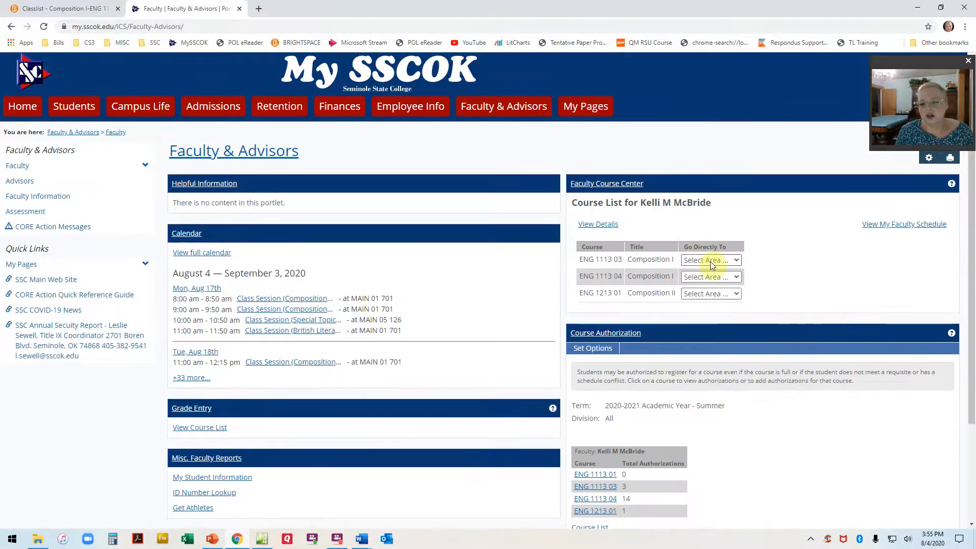
click(712, 261)
click(709, 305)
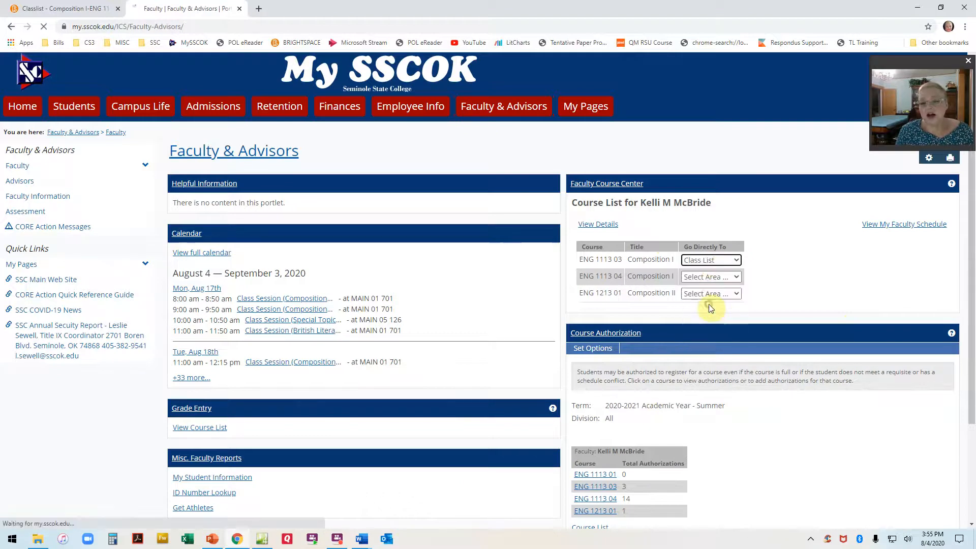
scroll(641, 385, down, 2)
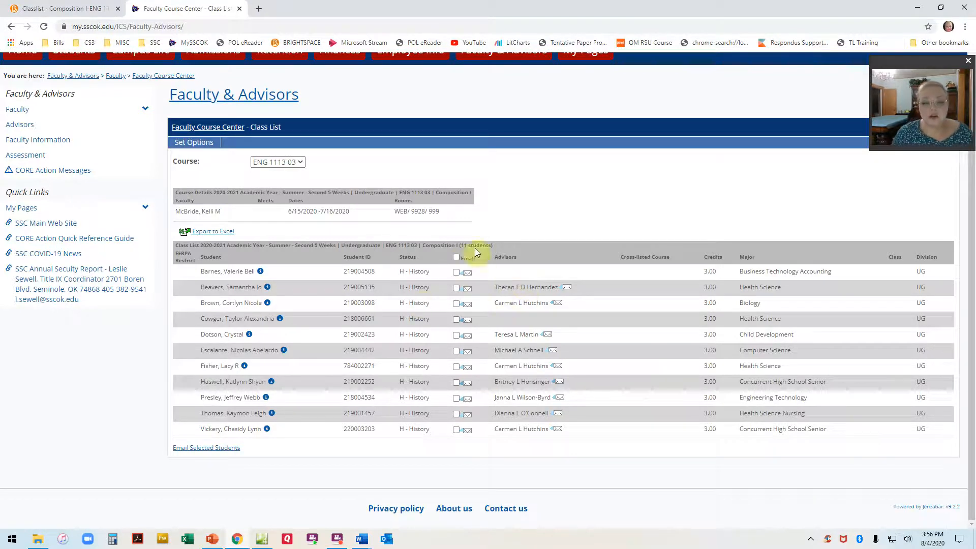
Start an email to all students in the ENG 1113 03 class list, and close the portal without sending it.
click(456, 257)
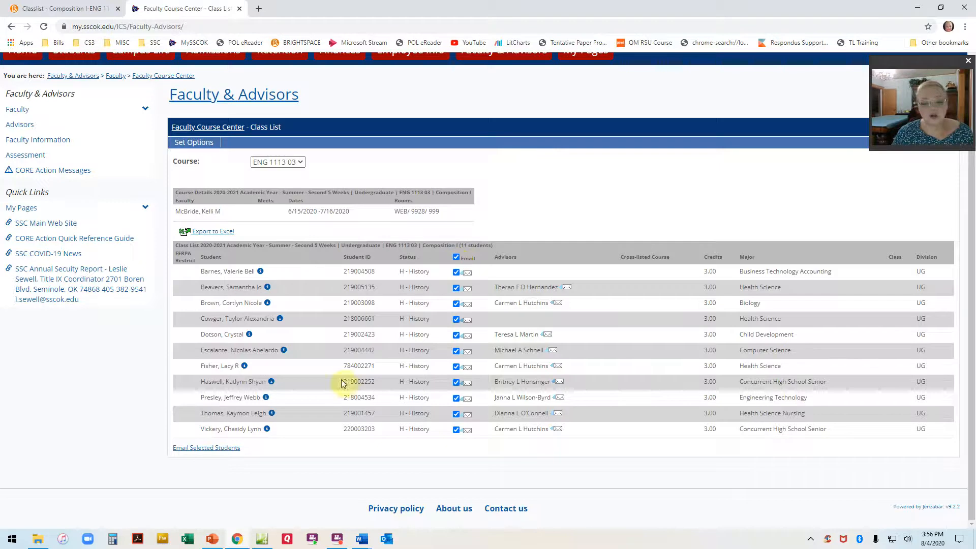
click(233, 452)
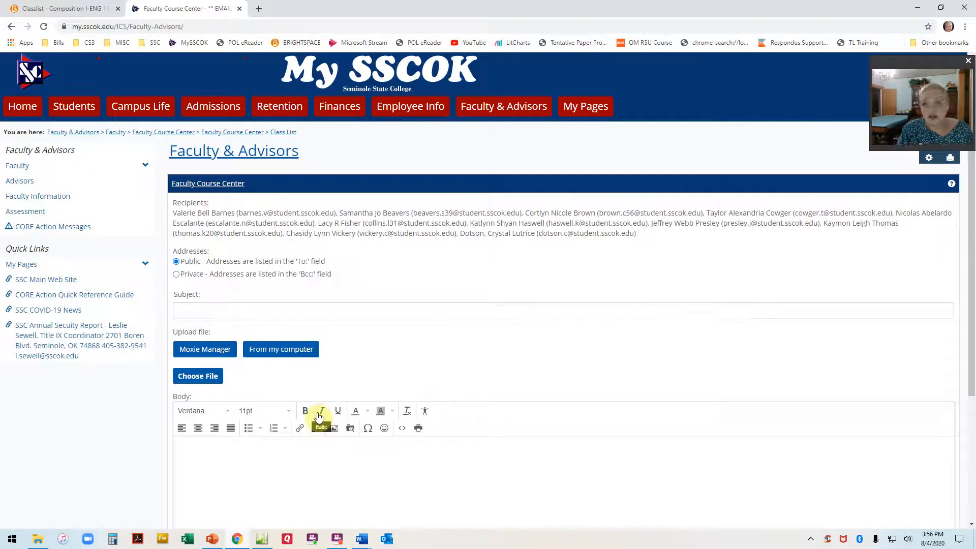
click(240, 9)
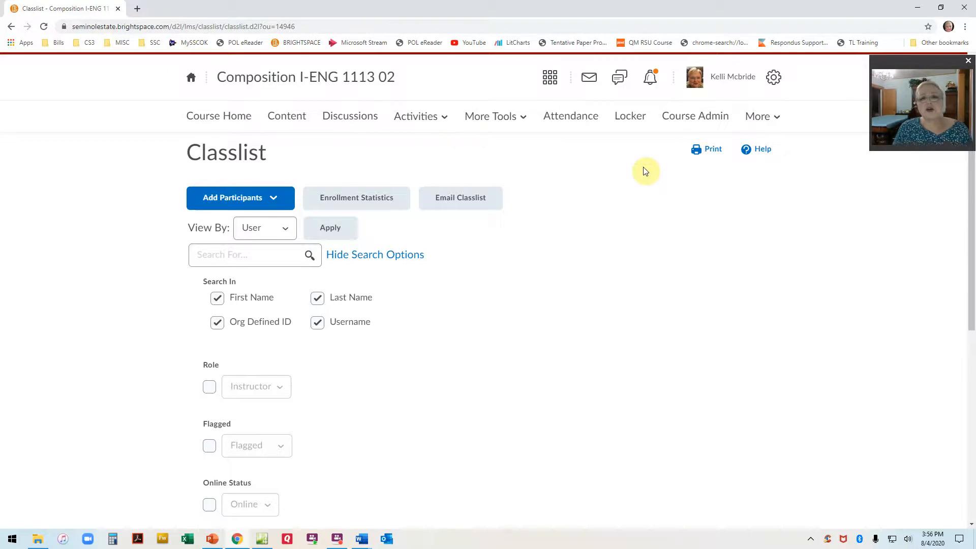
View the attendance statuses of the non-default System Scheme among the course's attendance schemes.
click(588, 120)
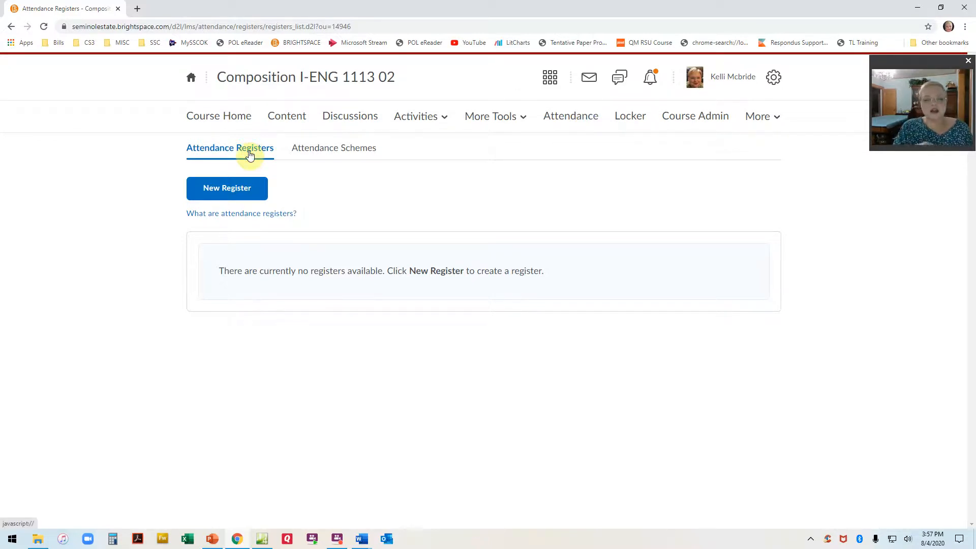
click(314, 157)
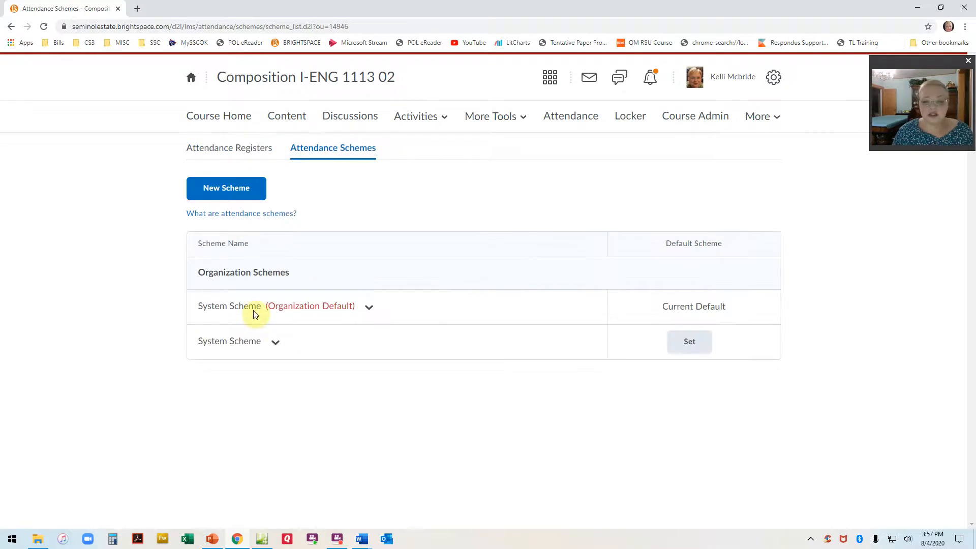
click(276, 342)
click(291, 379)
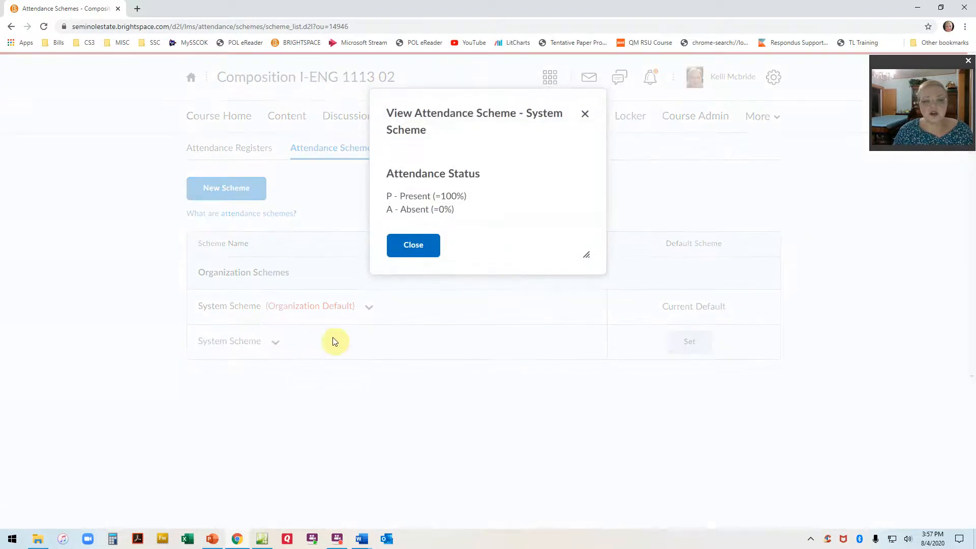
click(413, 245)
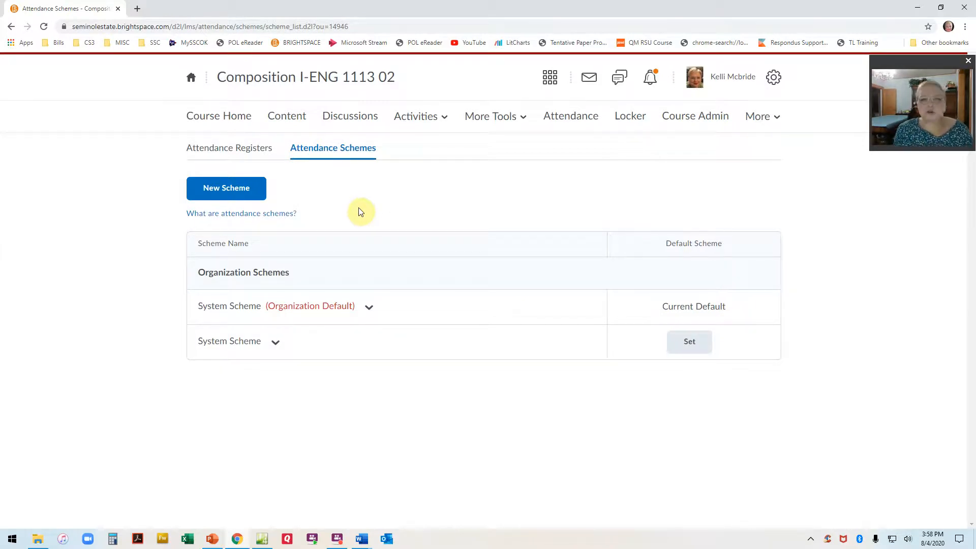
Create a new attendance scheme named "MWF Fall 2020".
click(250, 201)
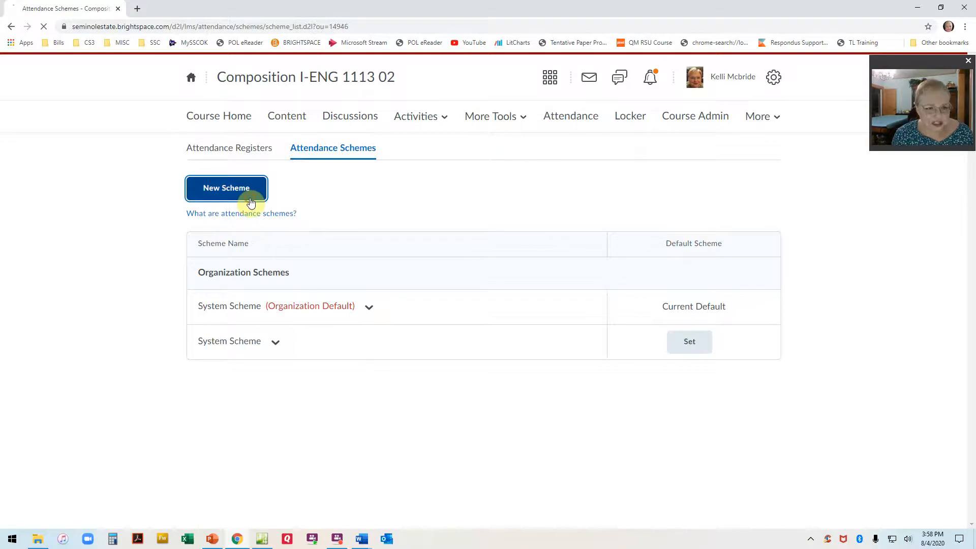
click(345, 243)
text(MWF 2)
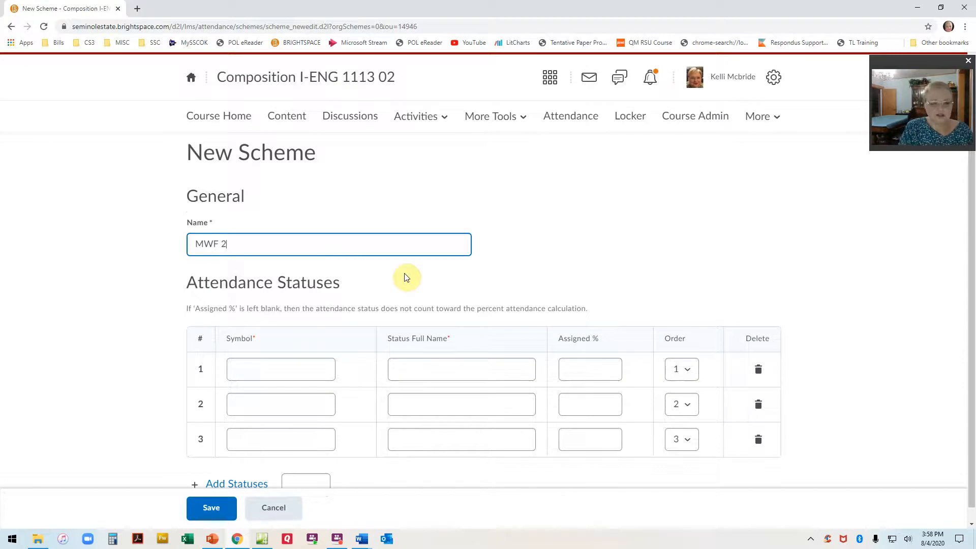
key(BackSpace)
text(Fall 2020)
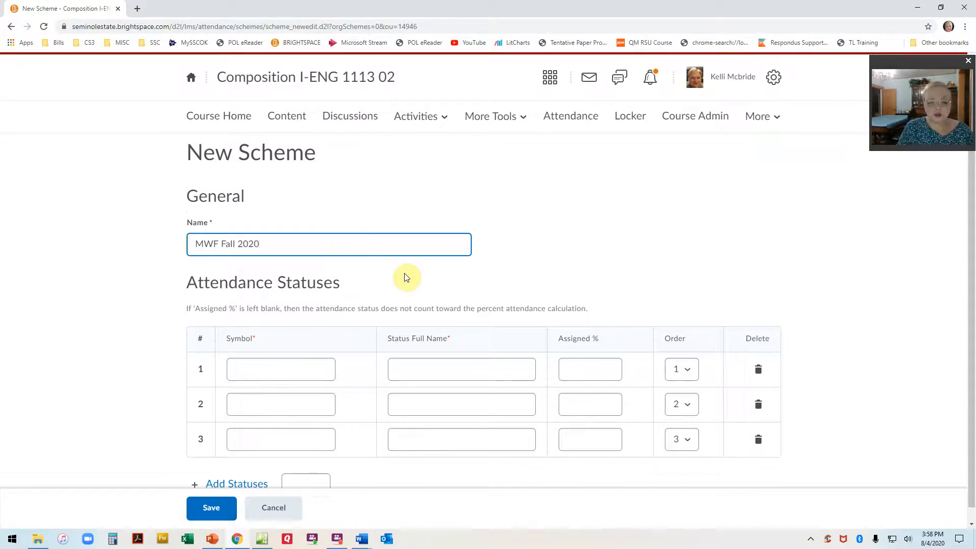
Define the first attendance status with symbol A, full name Absent and an assigned percentage of 0.
click(284, 375)
scroll(289, 367, down, 1)
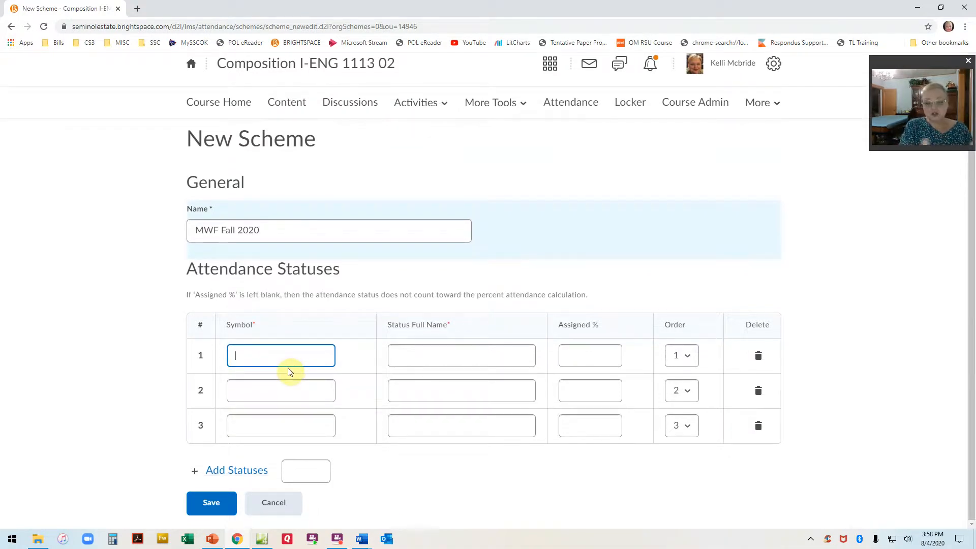
text(A)
key(Tab)
text(Abes)
text(t)
key(Tab)
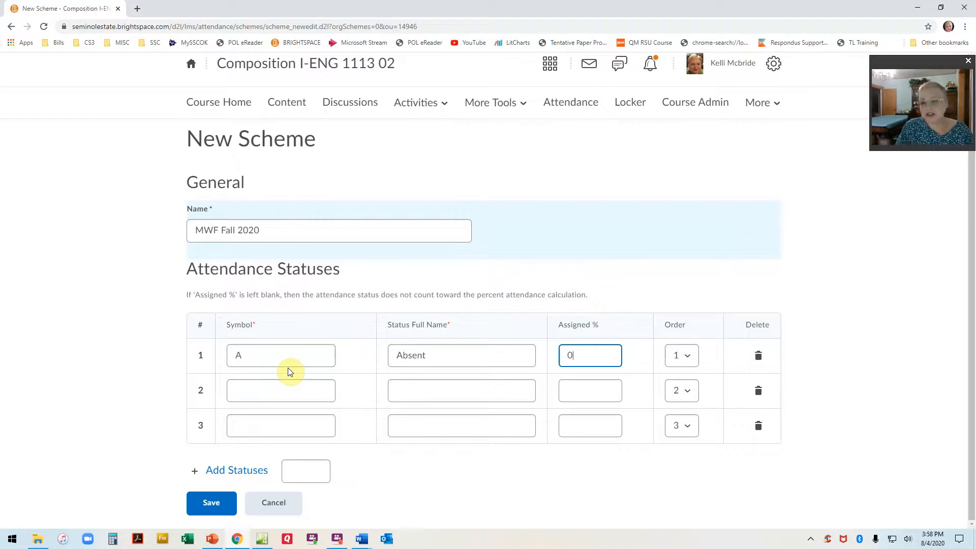
Define the second attendance status with symbol P, full name Present and an assigned percentage of 100.
key(Tab)
key(Tab)
key(Tab)
text(P)
key(Tab)
text(Present)
key(Tab)
text(100)
Define the third attendance status with symbol T, full name Tardy and 90 percent assigned, and save the scheme.
click(260, 429)
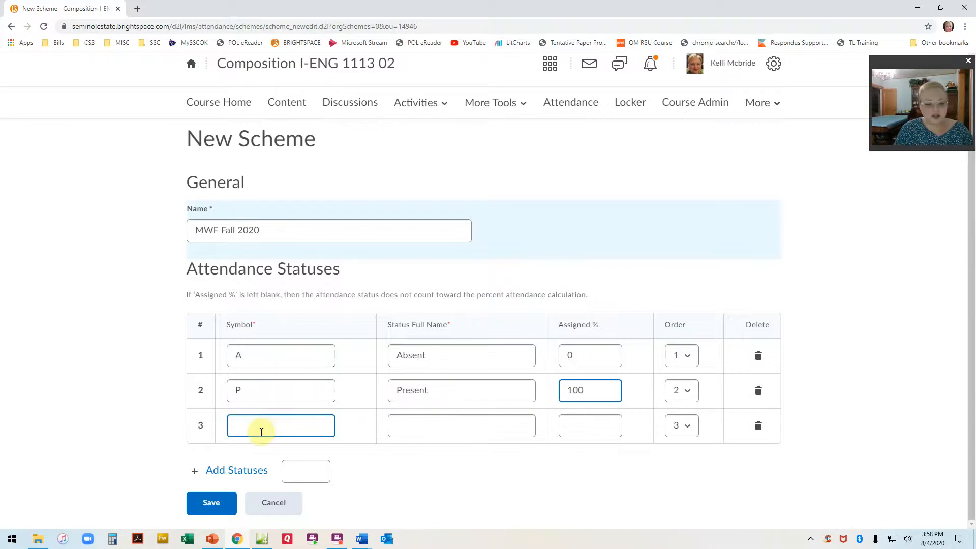
text(T)
key(Tab)
text(Tardy)
key(Tab)
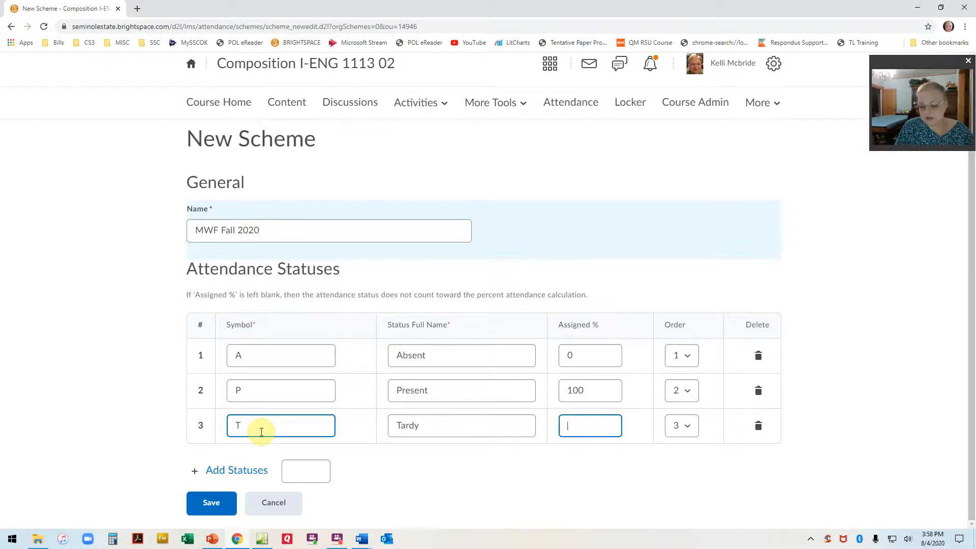
text(90)
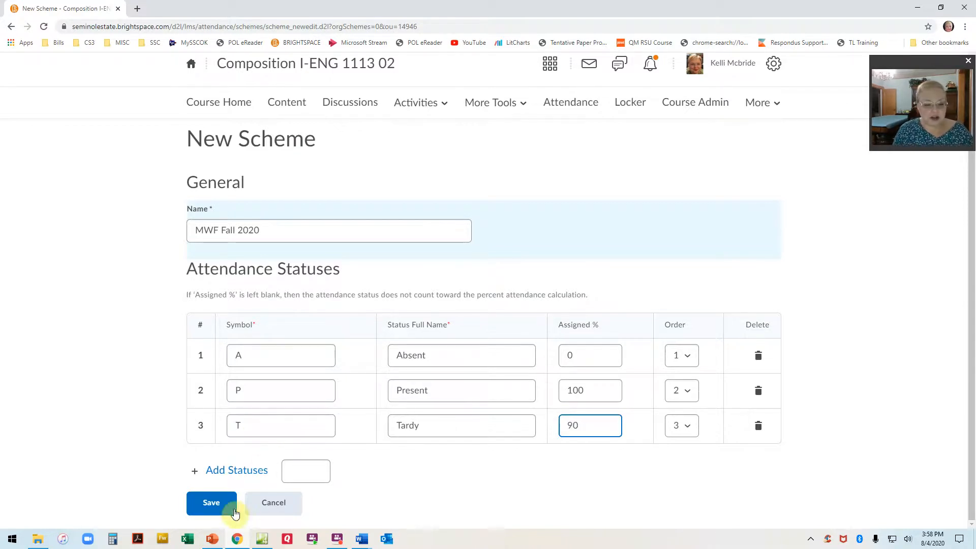
click(228, 502)
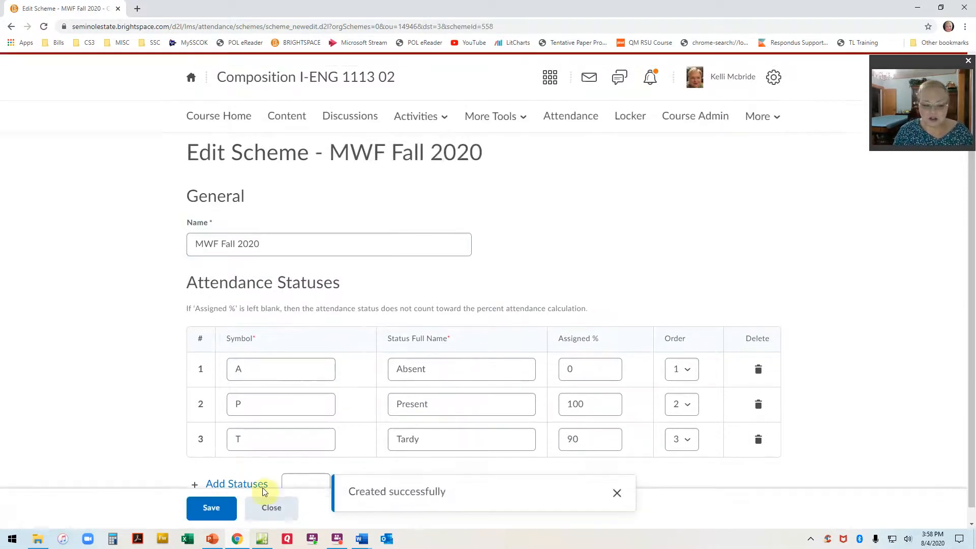
Try to add statuses by entering 4 as the number to add and saving the scheme.
click(302, 466)
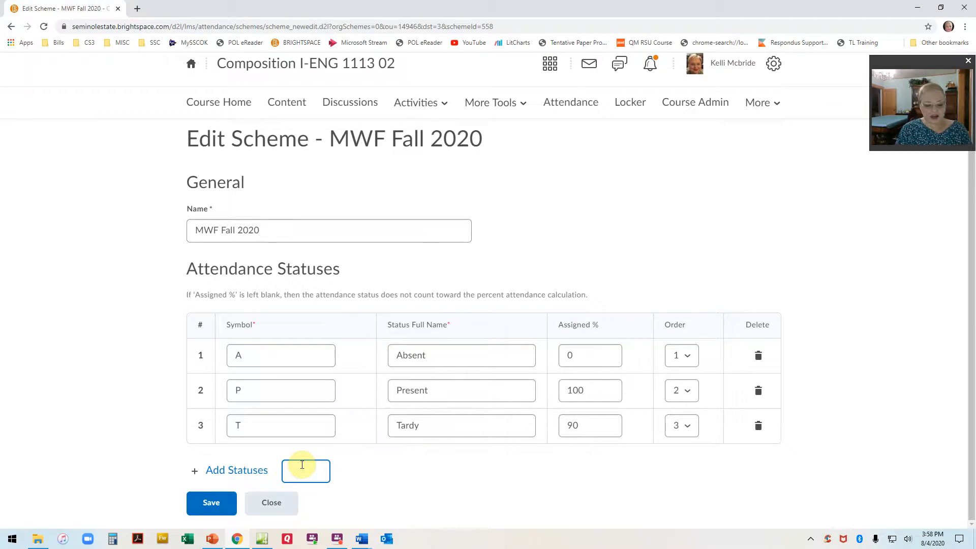
text(4)
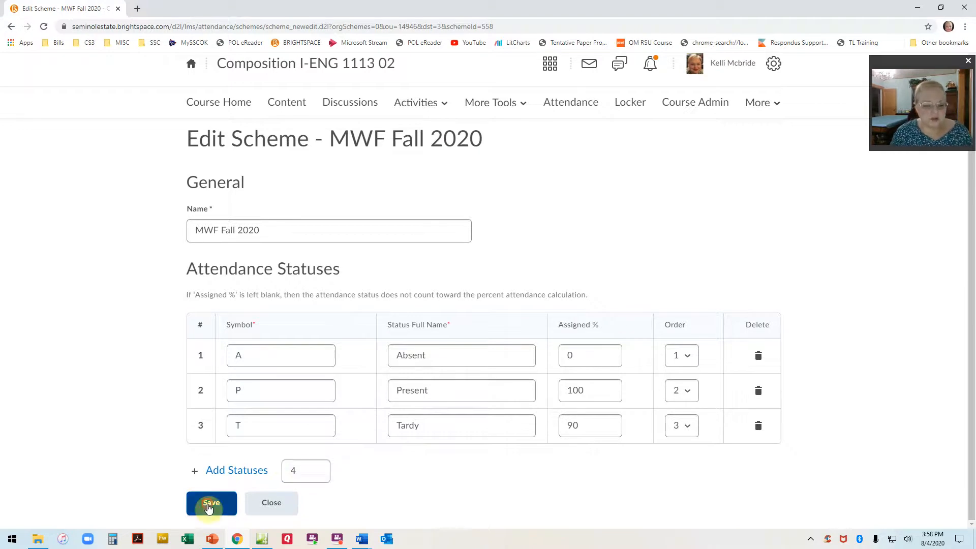
click(212, 502)
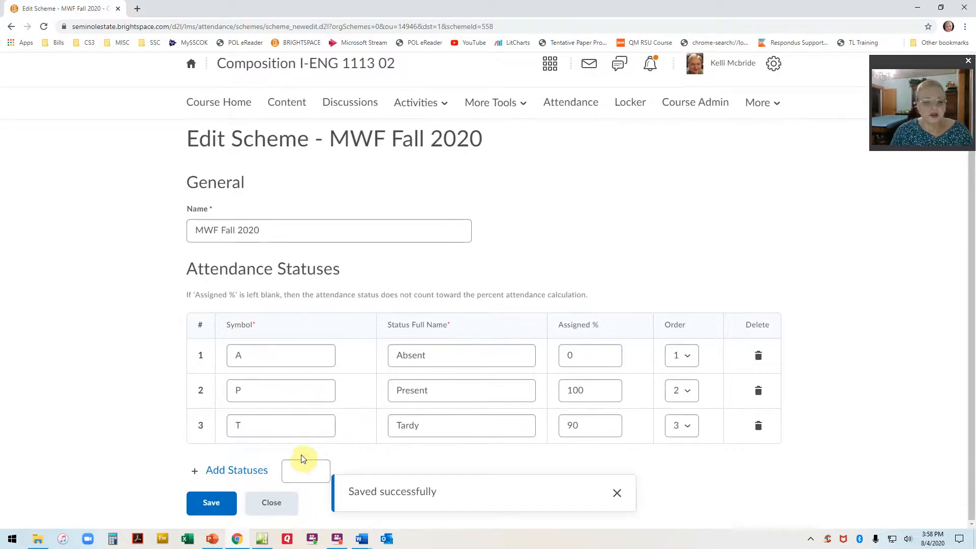
Add four blank status rows to the MWF Fall 2020 scheme.
click(315, 464)
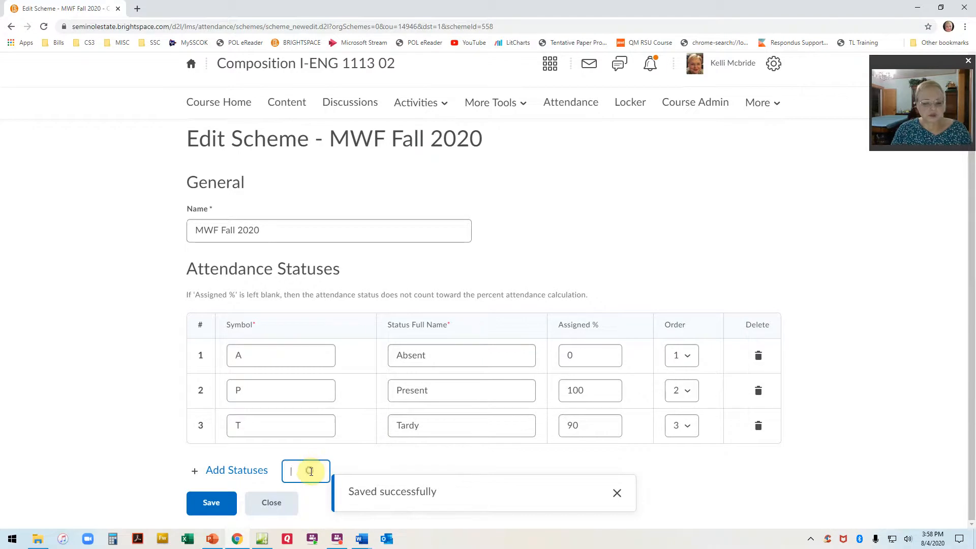
text(4)
click(250, 470)
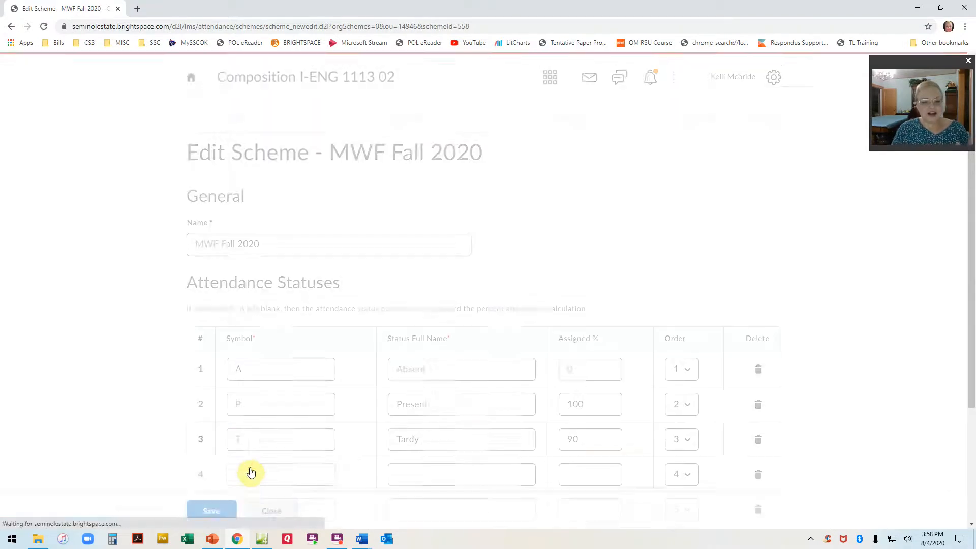
Define the fourth attendance status with symbol L, full name Late and an assigned percentage of 50.
scroll(270, 445, down, 3)
click(281, 319)
text(L)
key(Tab)
text(Late)
key(Tab)
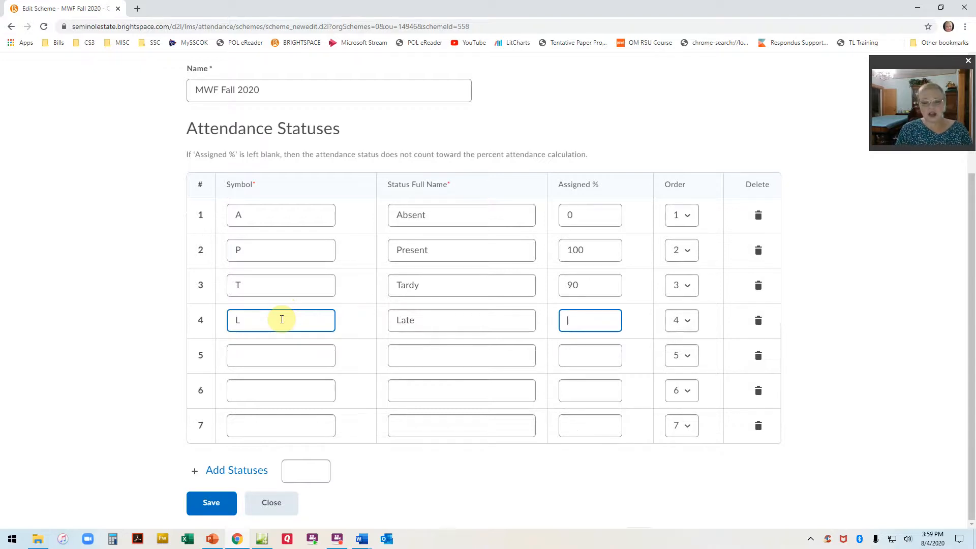
text(50)
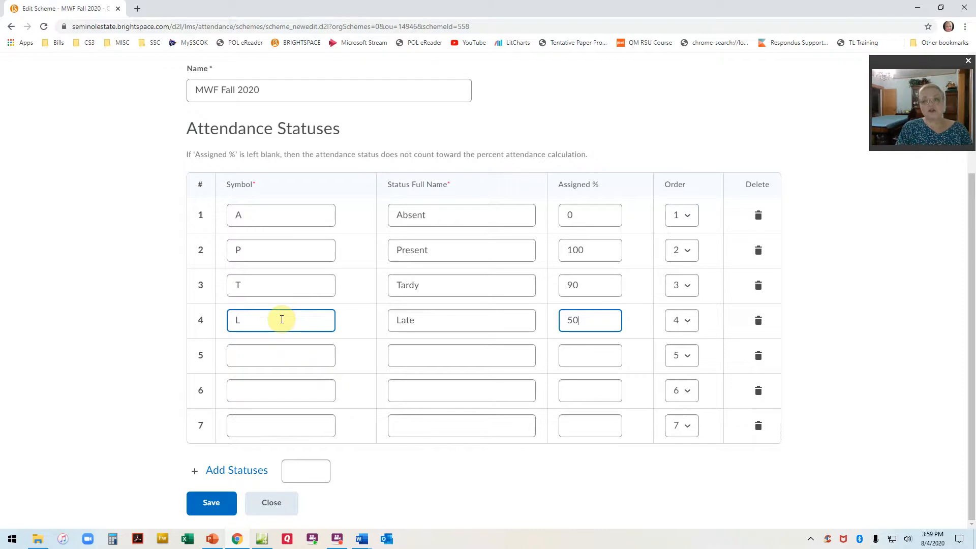
Define the fifth attendance status with symbol X, full name Excused and an assigned percentage of 0.
click(275, 355)
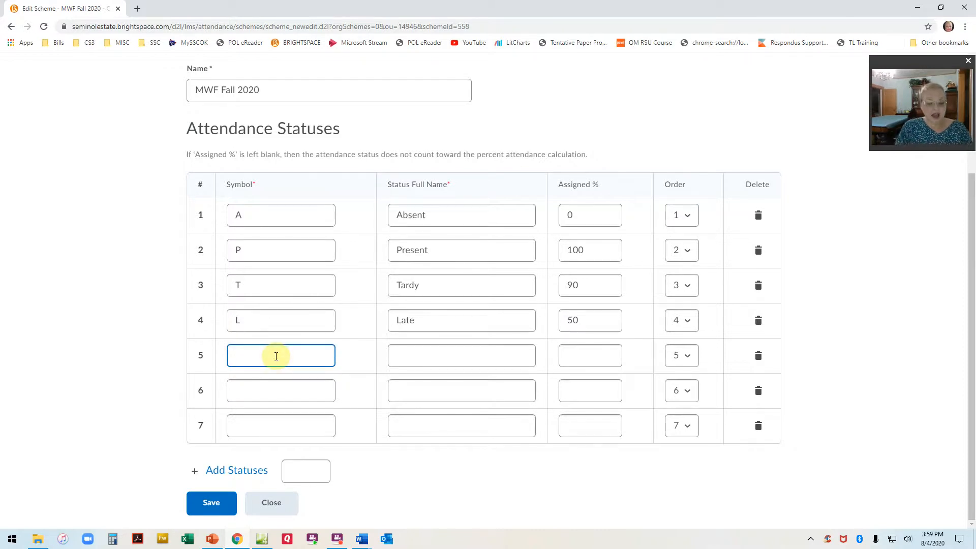
text(X)
key(Tab)
text(Excsu)
text(ed)
key(Tab)
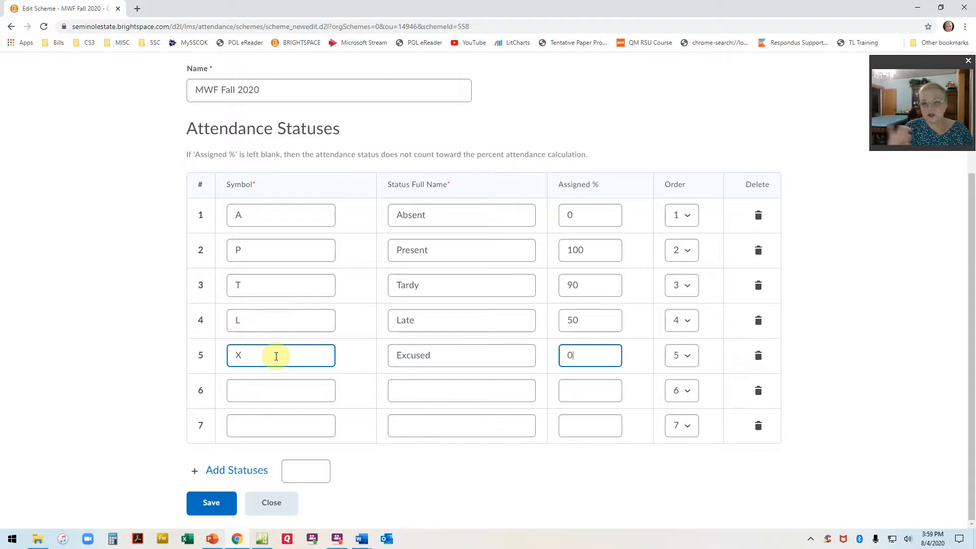
Define the sixth attendance status with symbol Z, full name Zoom and an assigned percentage of 100.
click(284, 392)
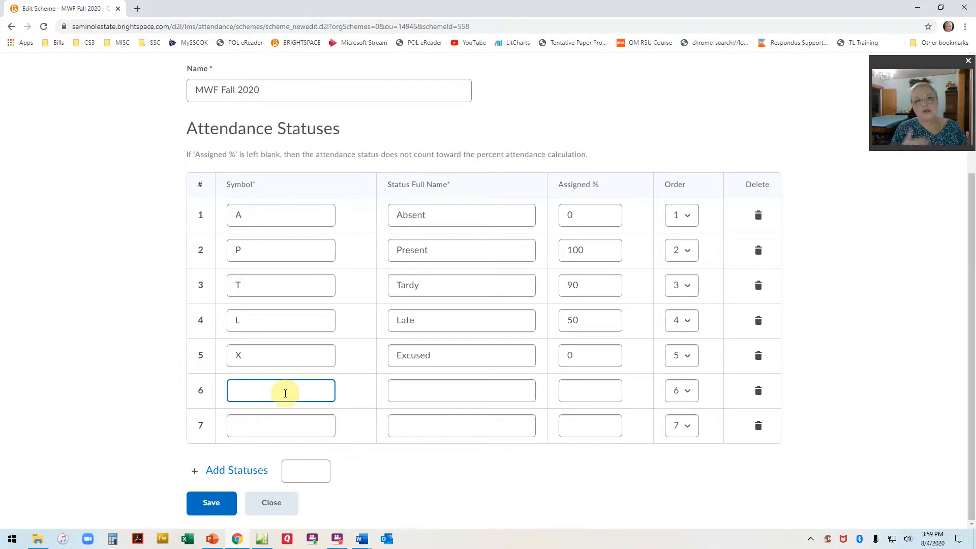
text(Z)
key(Tab)
text(Zoom)
key(Tab)
text(100)
Define the seventh attendance status with symbol O, full name Online and 100 percent assigned, and save the scheme.
key(Tab)
key(Tab)
key(Tab)
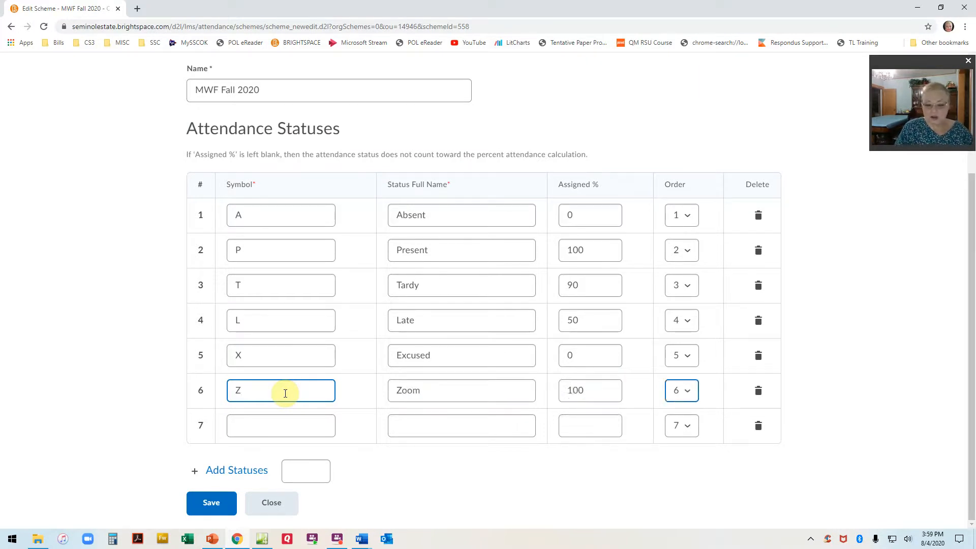
text(O)
key(Tab)
text(Online)
key(Tab)
text(100)
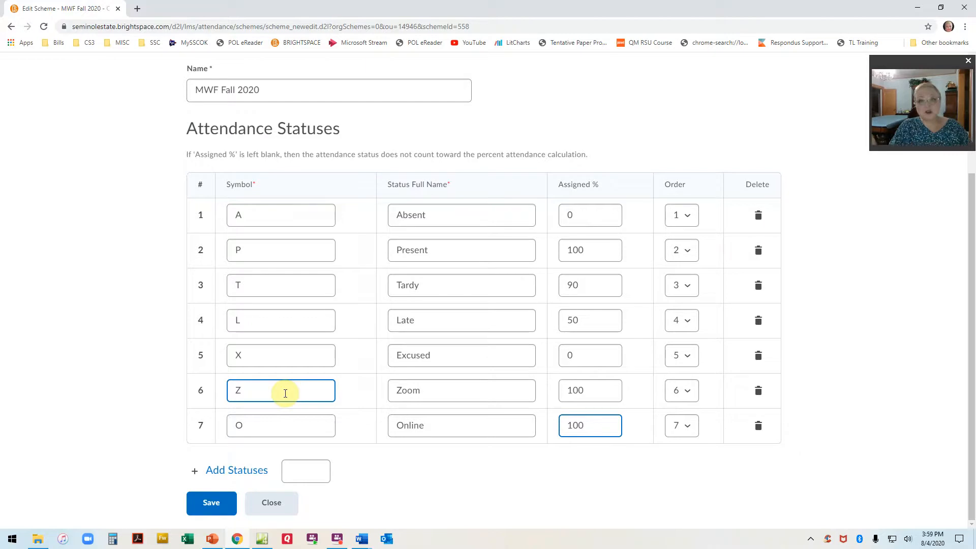
click(213, 502)
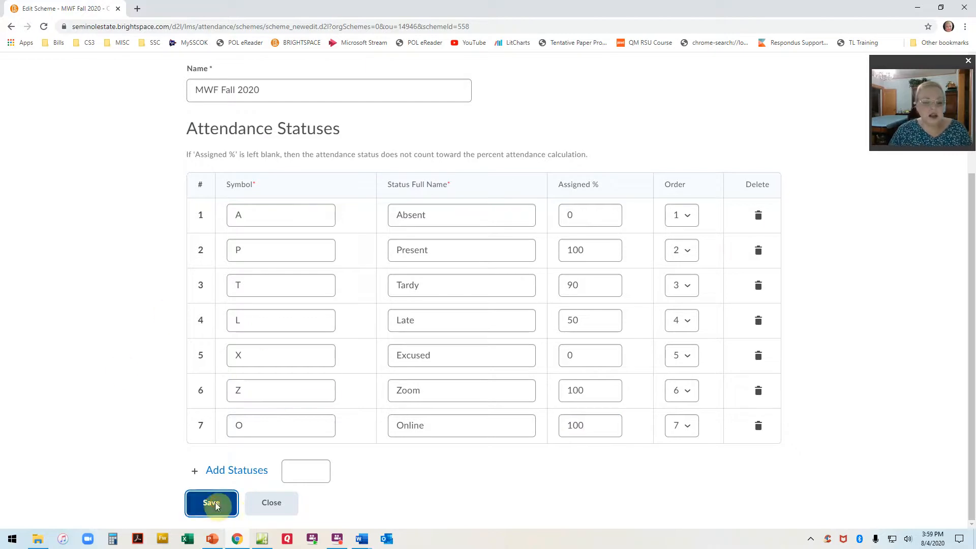
scroll(356, 298, down, 3)
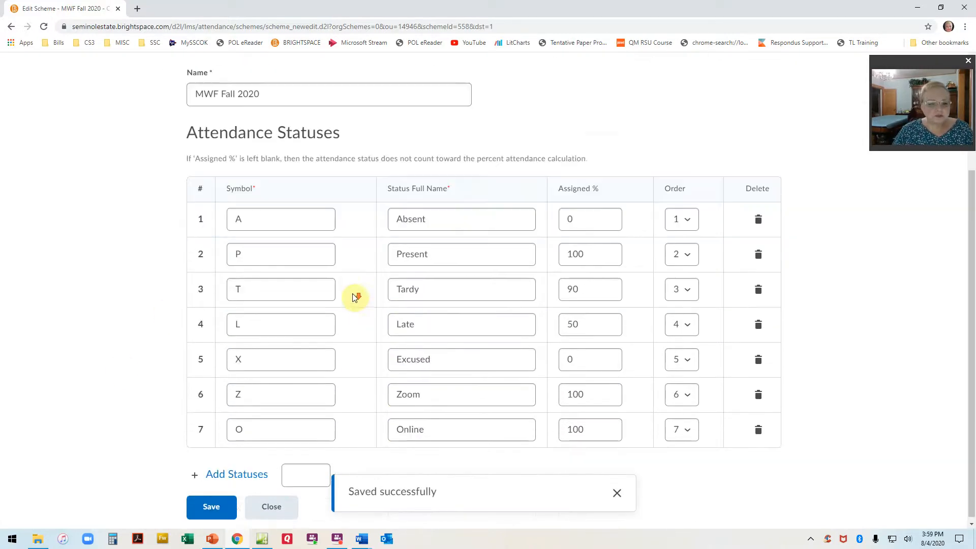
Close the scheme editor and set MWF Fall 2020 as the course's default attendance scheme.
click(274, 503)
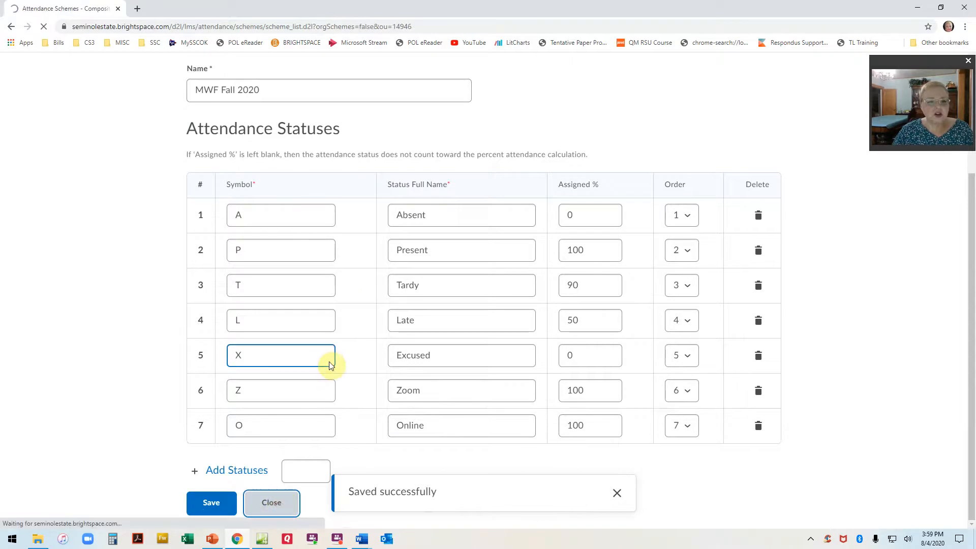
click(705, 417)
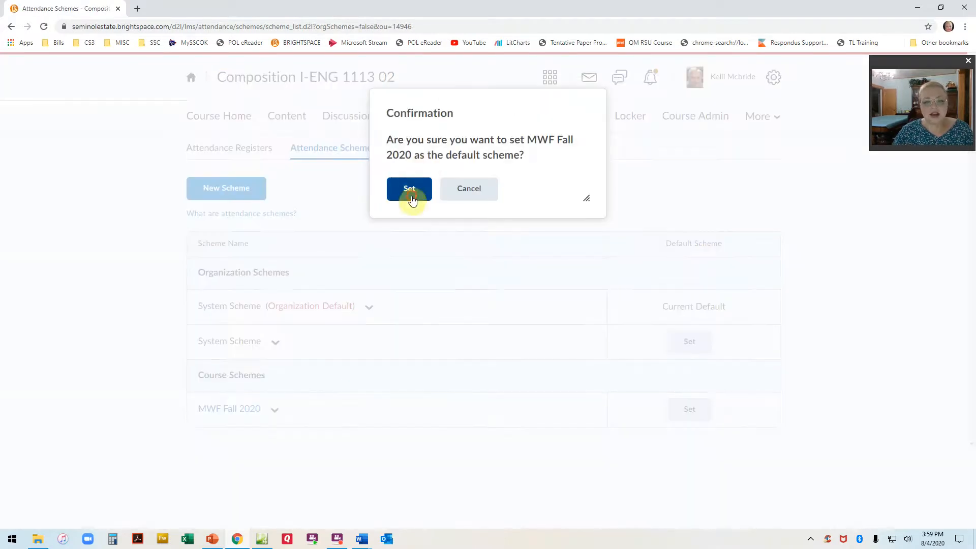
click(409, 191)
Reopen the MWF Fall 2020 scheme for editing, review its statuses, and close it without changes.
click(276, 411)
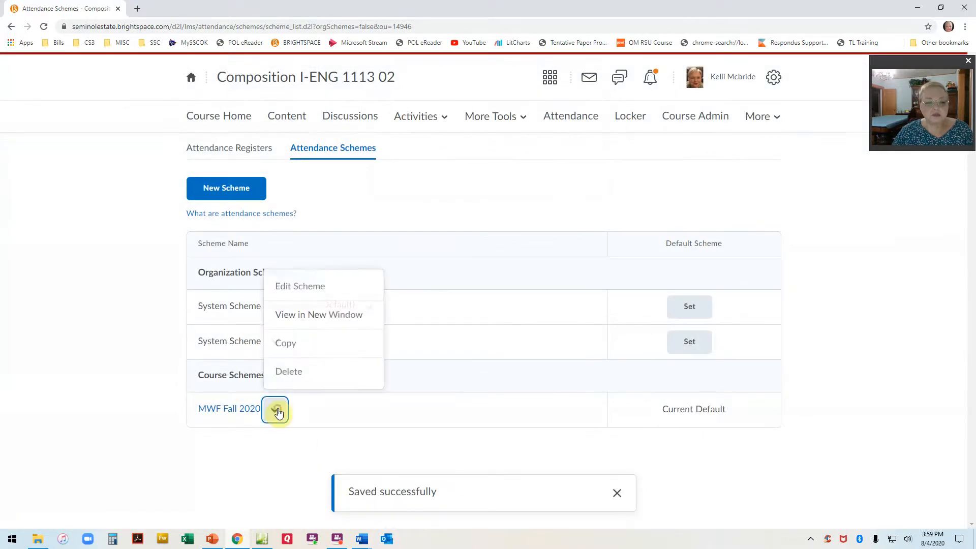
click(298, 288)
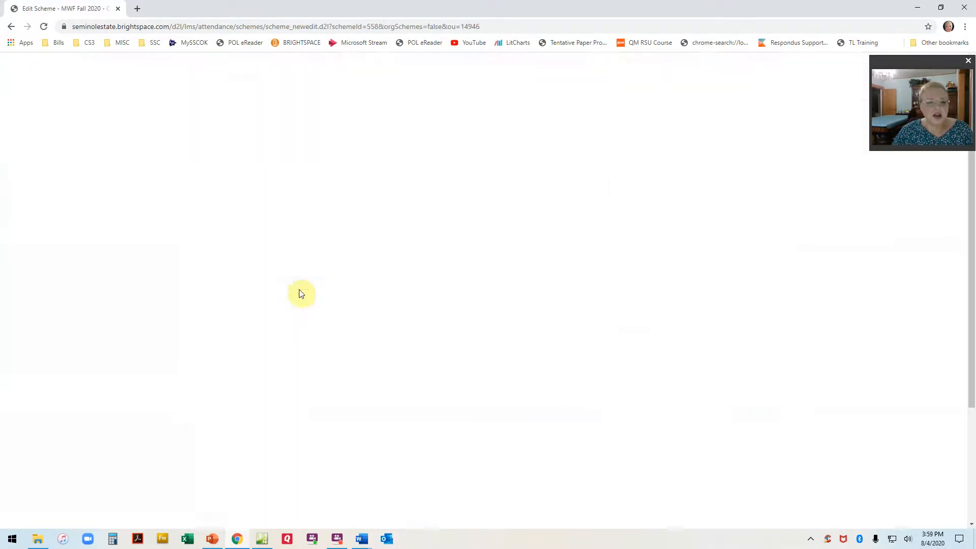
scroll(328, 299, down, 3)
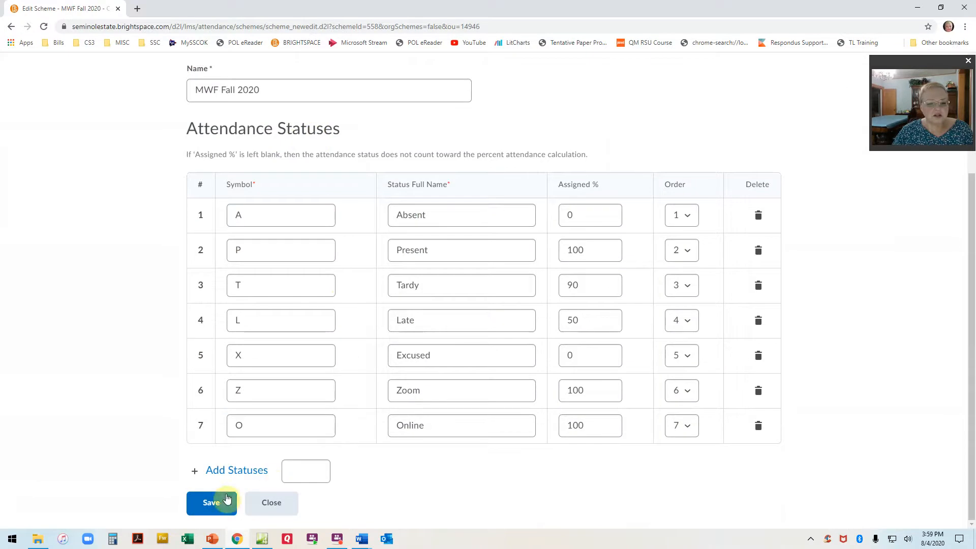
scroll(327, 185, up, 3)
scroll(327, 185, down, 3)
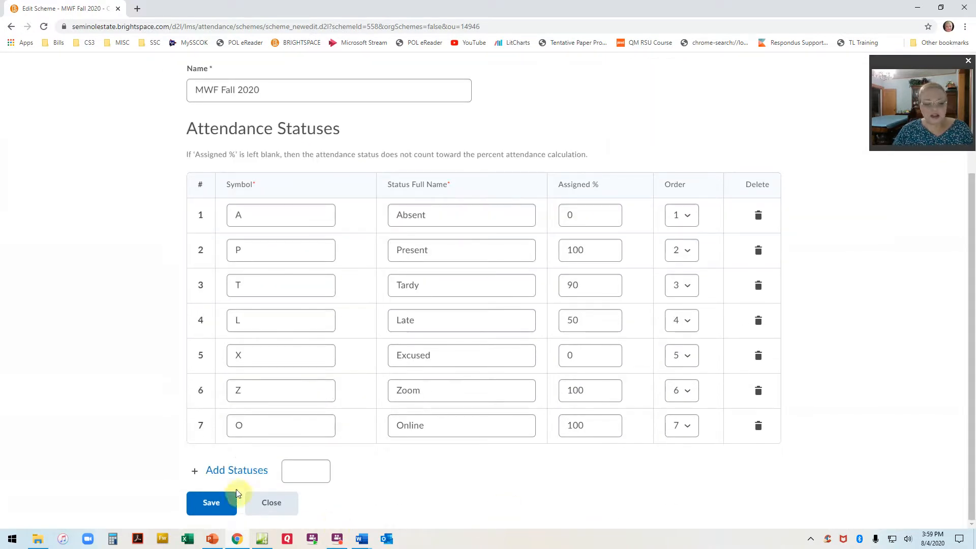
click(273, 511)
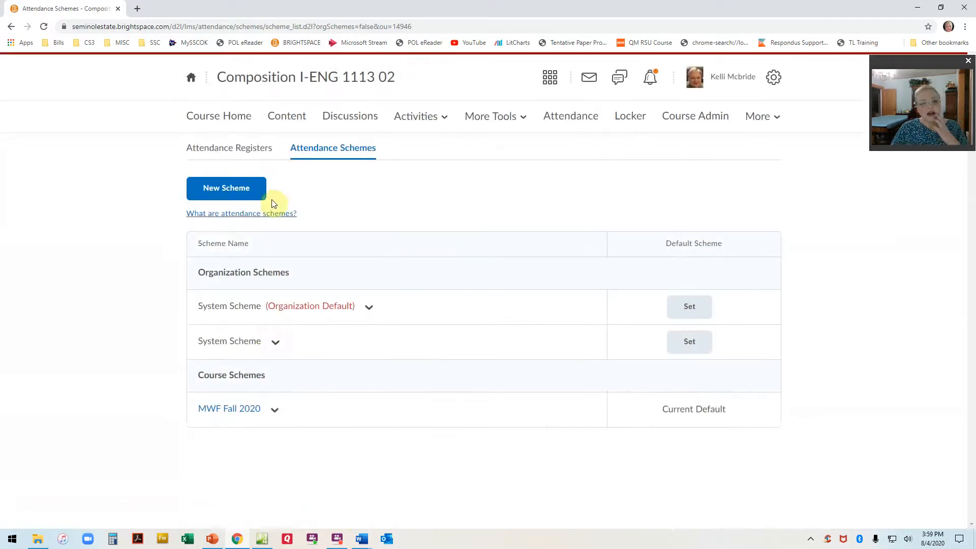
Start a new attendance register and name it MWF Fall 2020.
click(243, 149)
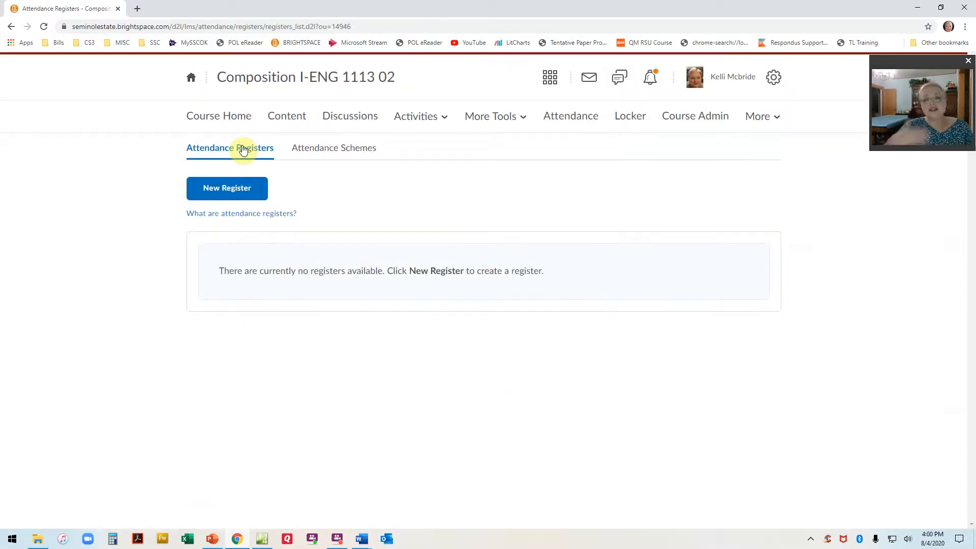
click(228, 188)
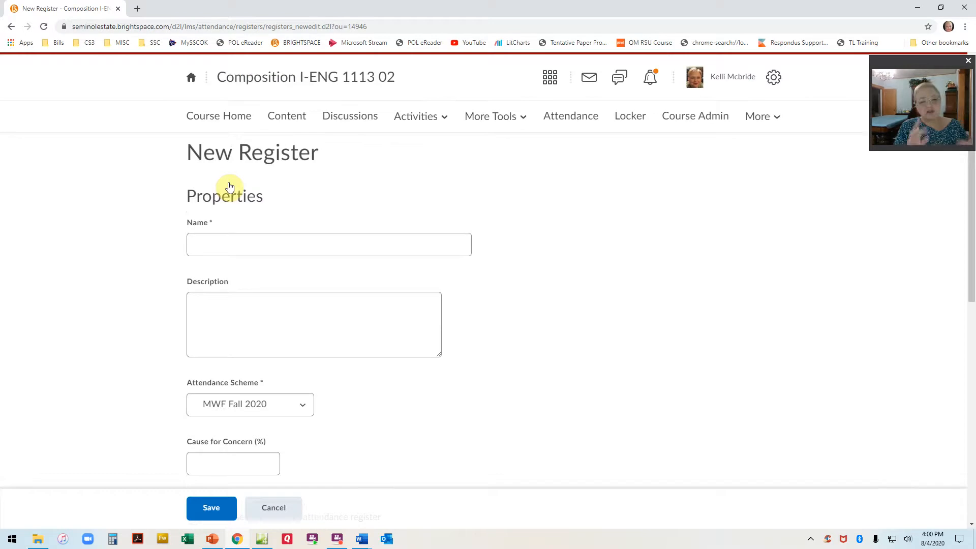
click(271, 245)
text(M)
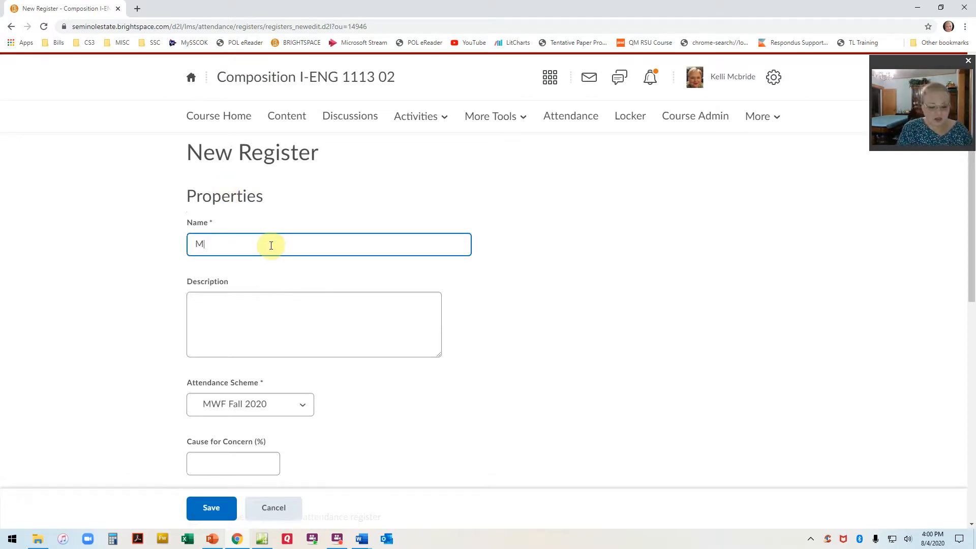
text(WF 2020)
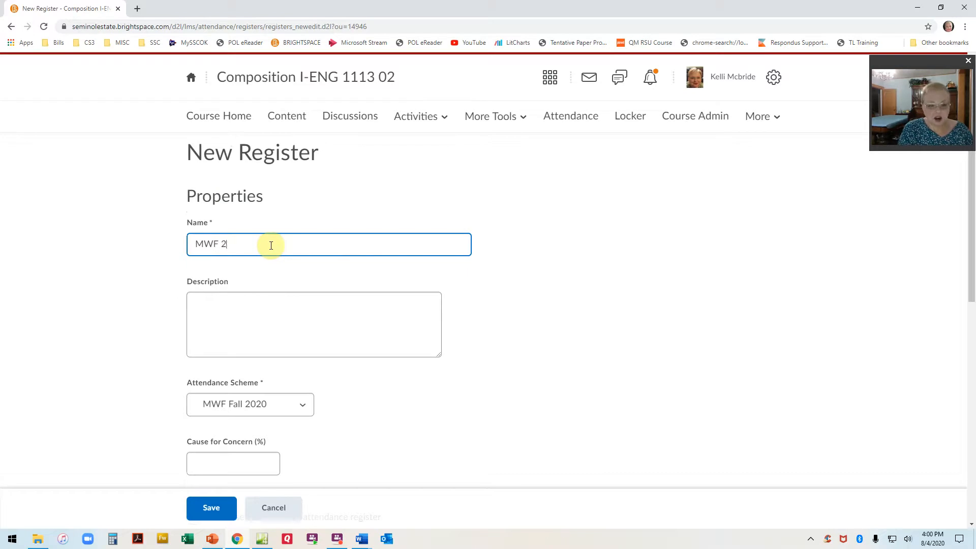
key(BackSpace)
key(BackSpace)
key(BackSpace)
key(BackSpace)
text(Fall 2020)
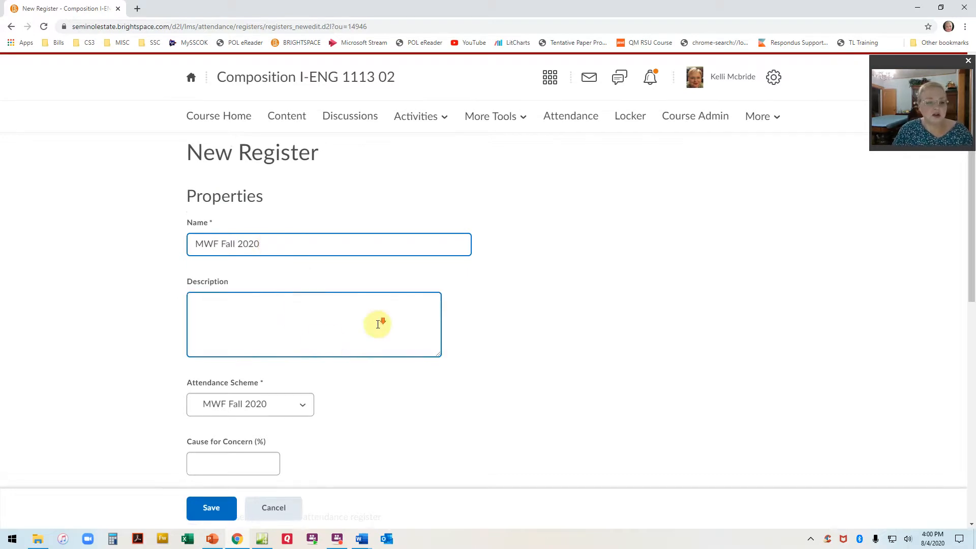
Set the new register's Cause for Concern threshold to 10 percent.
scroll(345, 300, down, 4)
click(270, 261)
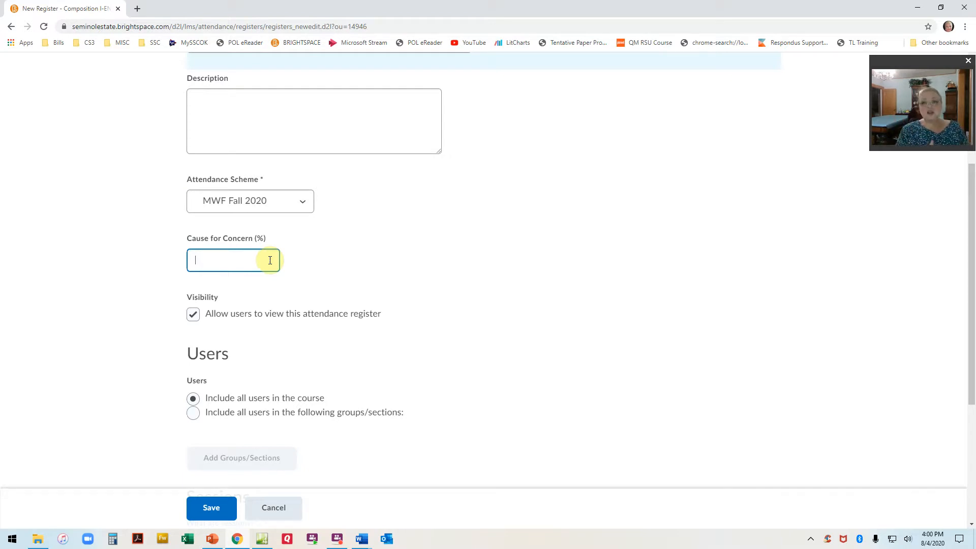
text(10)
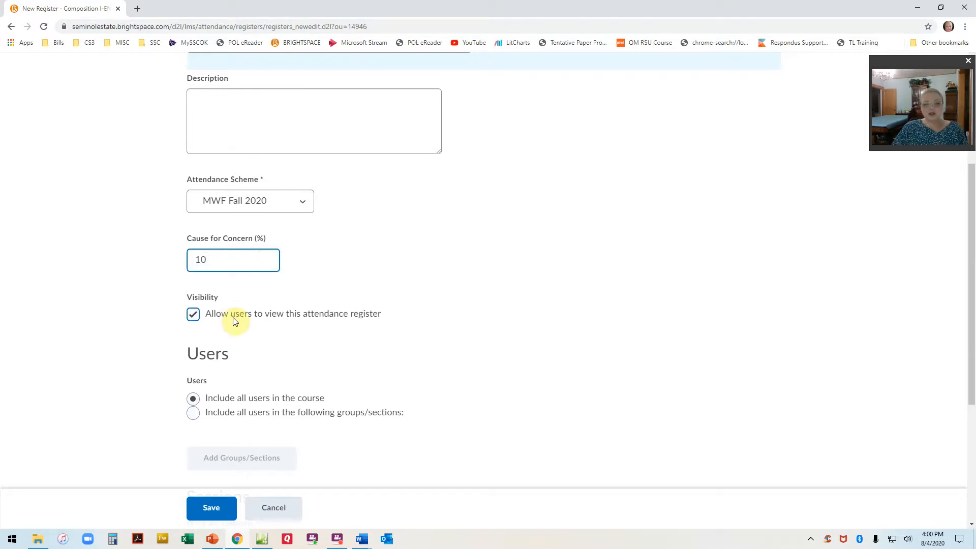
Name the register's first session Aug. 17.
scroll(235, 321, down, 5)
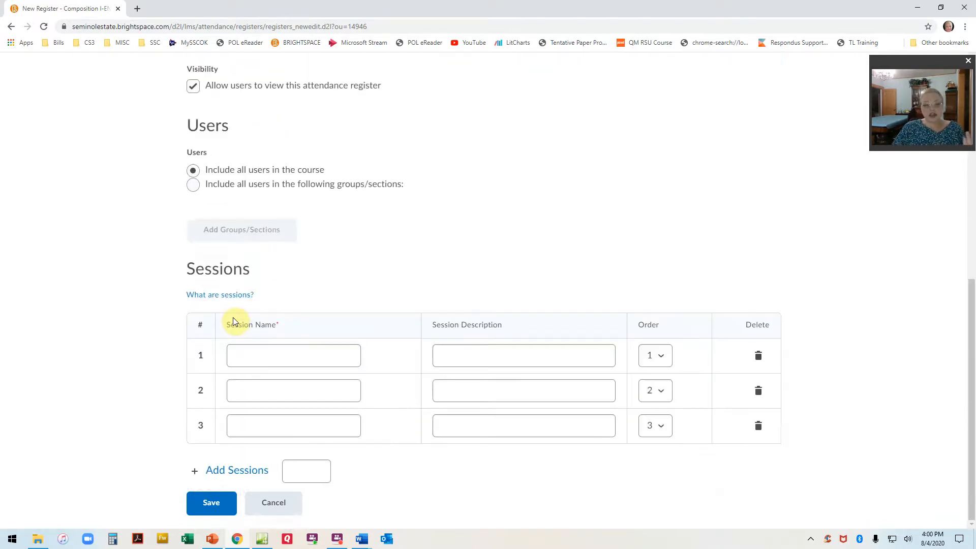
click(266, 355)
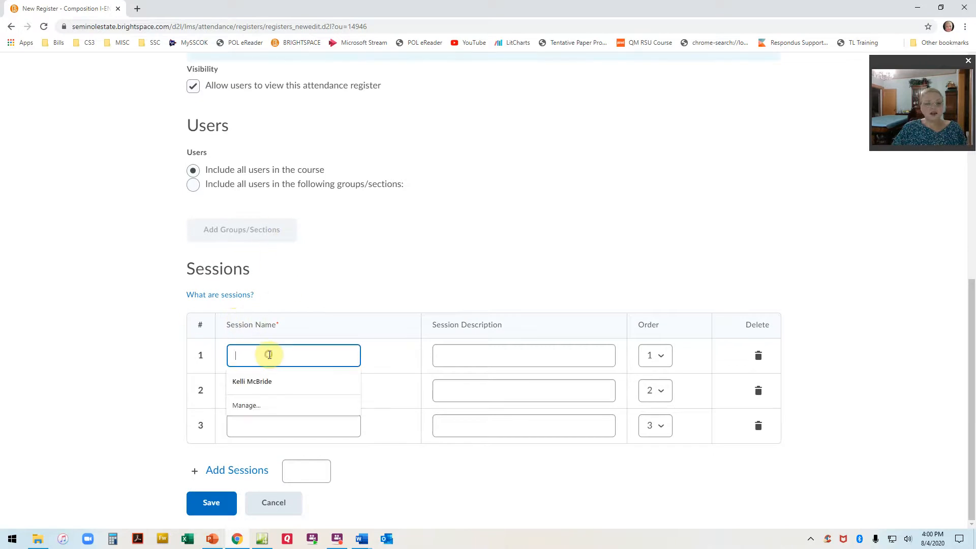
text(Aug. 17)
Name the register's second session Aug. 19.
key(Tab)
key(Tab)
key(Tab)
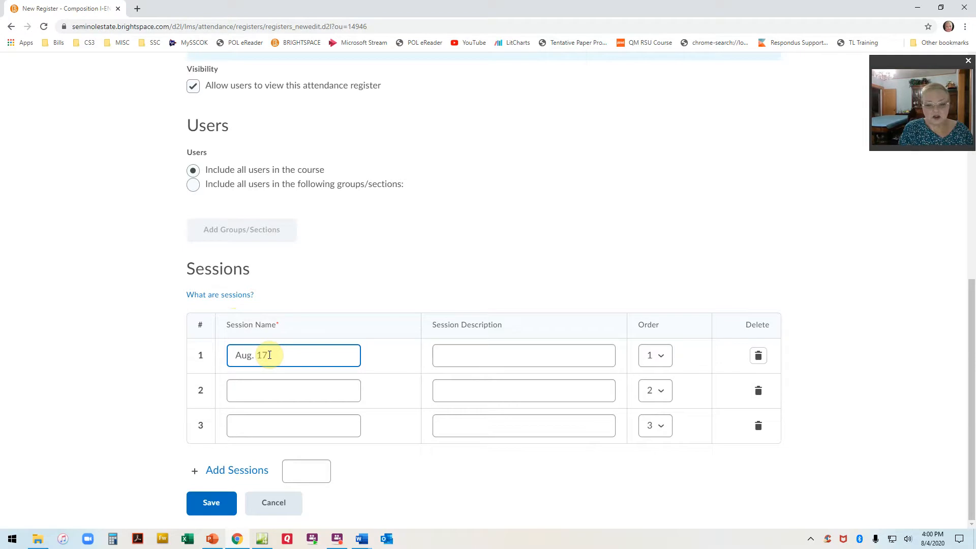
key(Tab)
text(Augu)
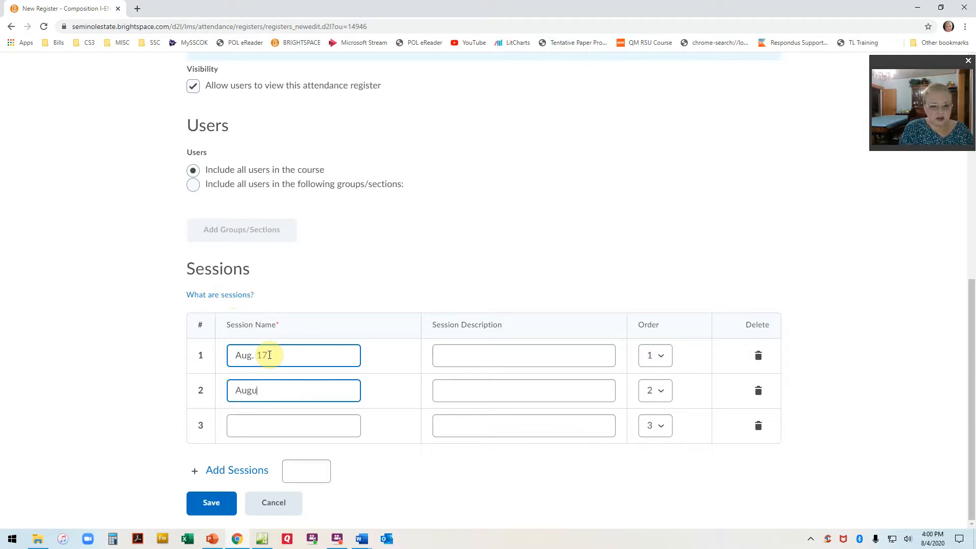
text(19)
Name the register's third session Aug. 21 and save the register.
key(Tab)
key(Tab)
key(Tab)
key(Tab)
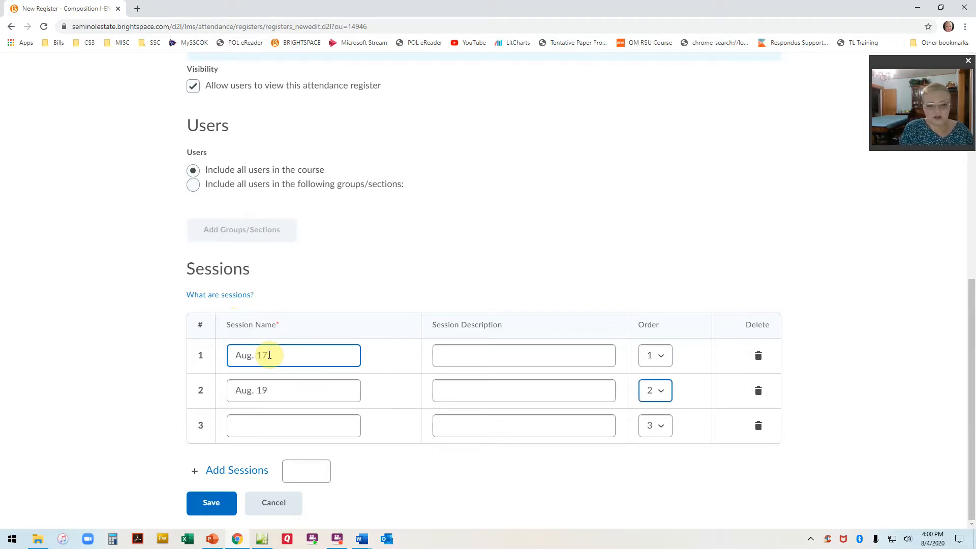
text(Aug)
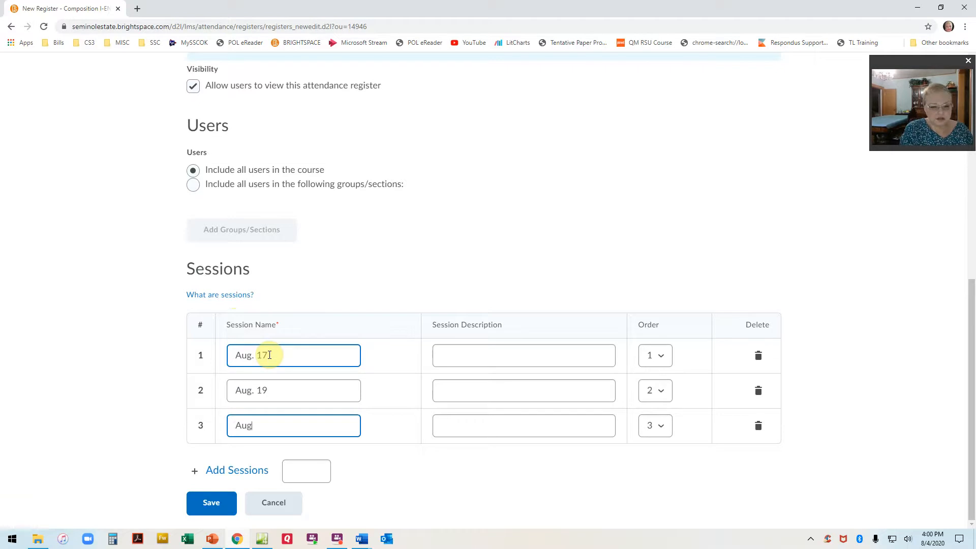
text(. 21)
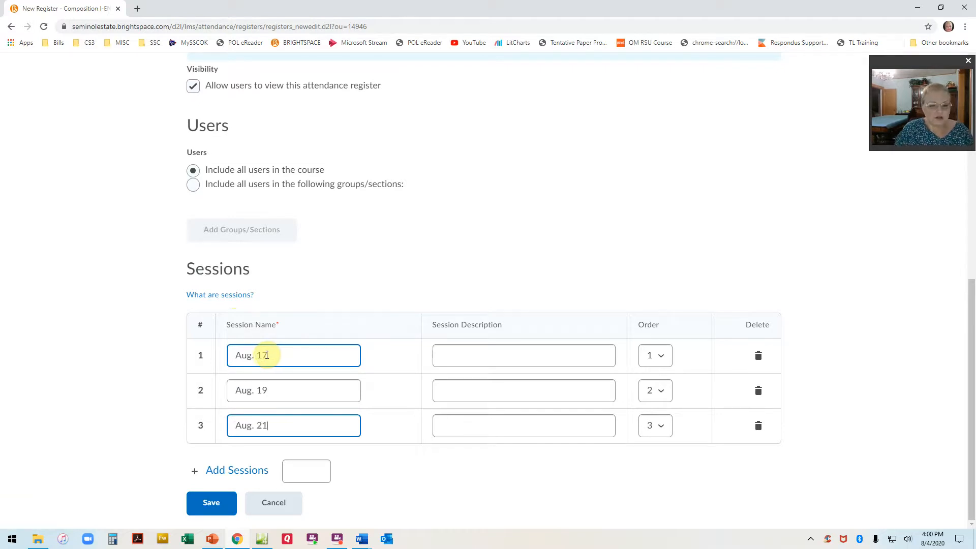
click(216, 509)
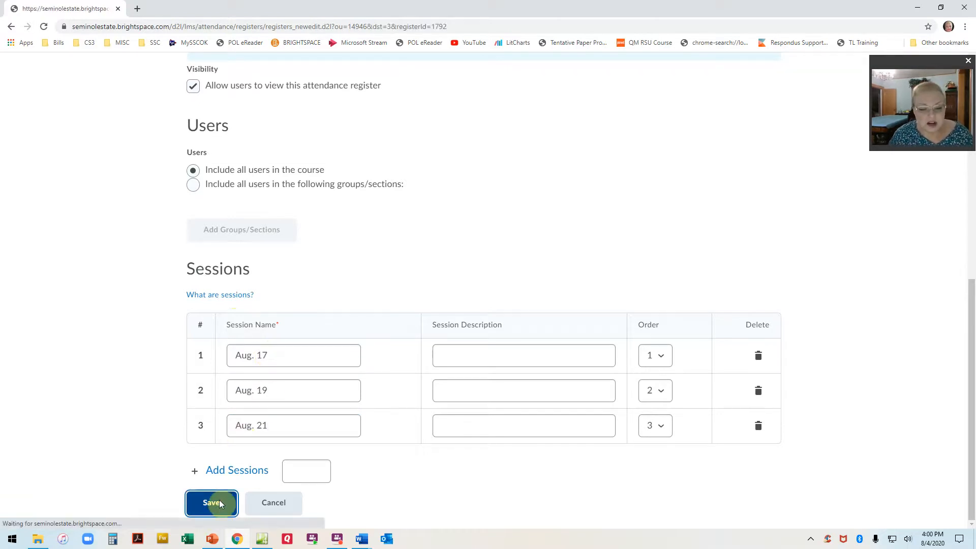
Set the session descriptions of both Aug. 17 and Aug. 19 to F2F.
scroll(363, 421, down, 7)
scroll(363, 420, down, 2)
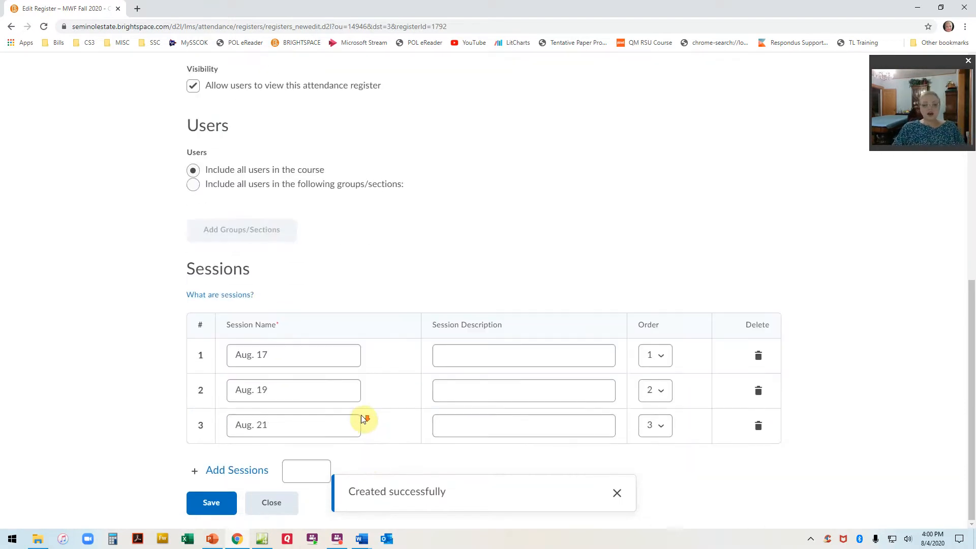
click(298, 473)
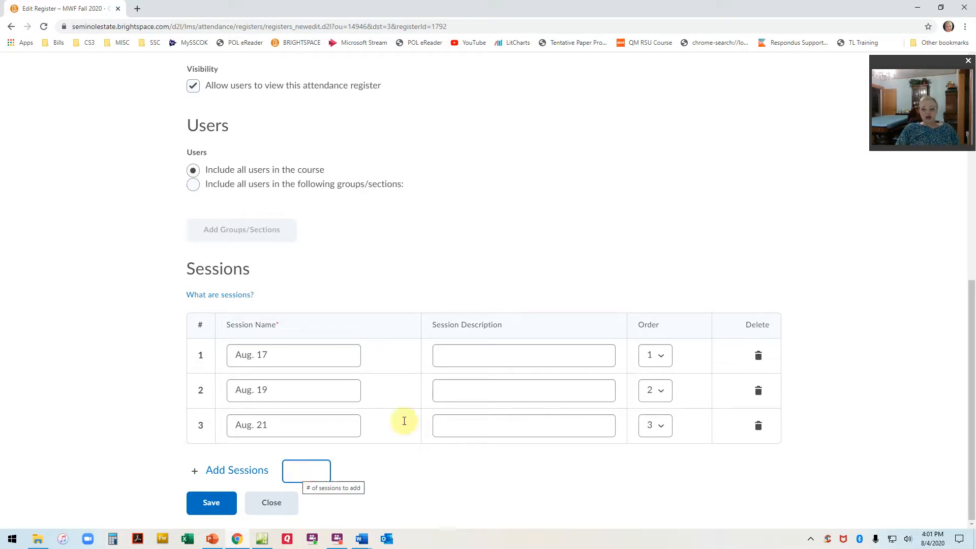
click(515, 348)
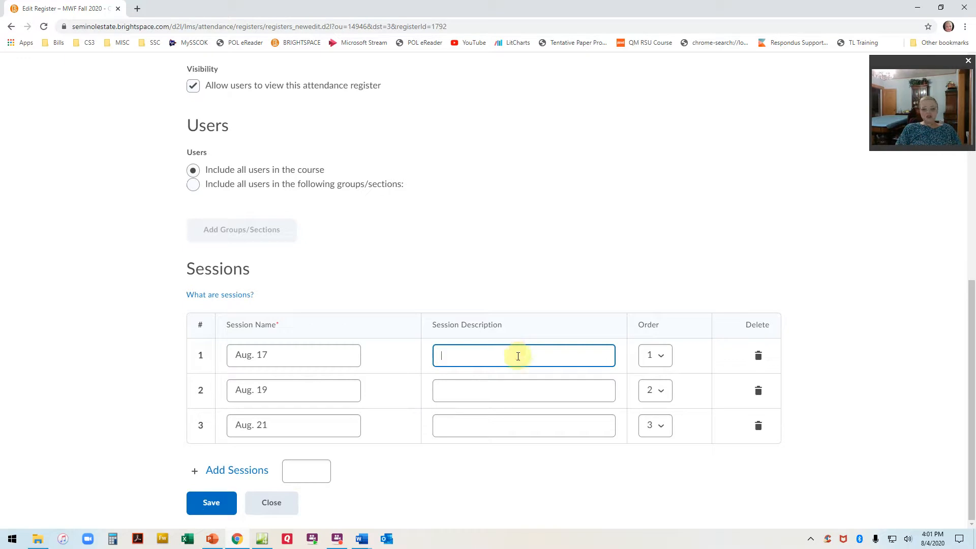
text(Fri)
key(BackSpace)
key(BackSpace)
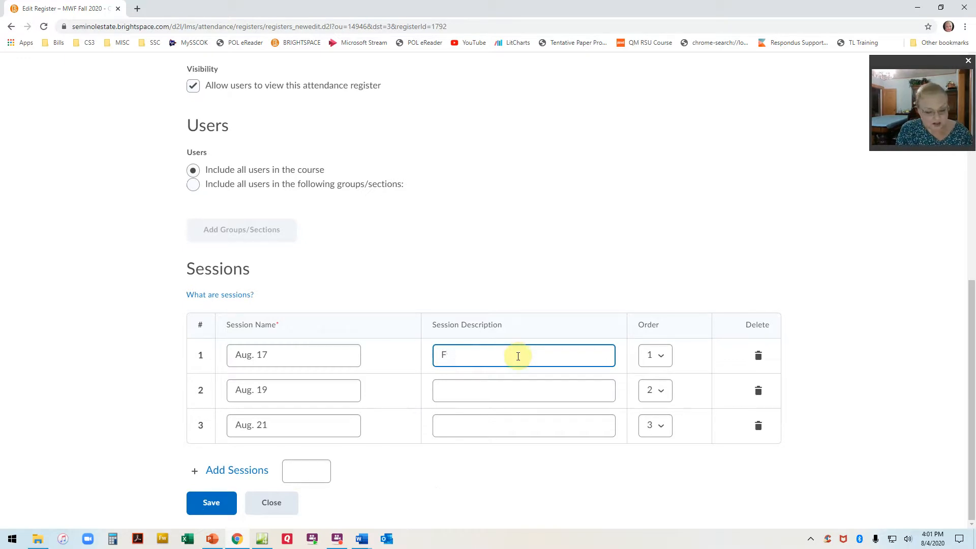
click(466, 392)
text(F2F)
Set the Aug. 21 session's description to Online, and save and close the register.
click(482, 427)
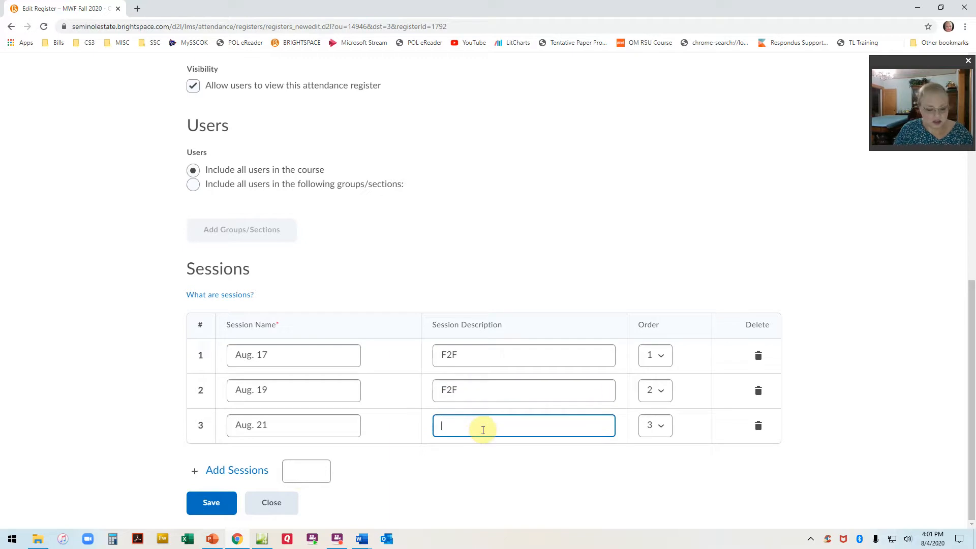
text(Online)
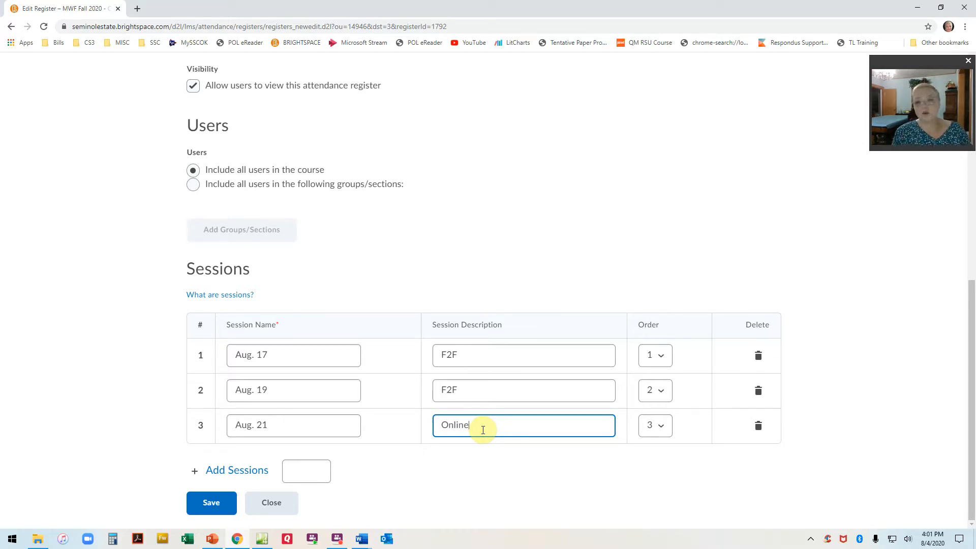
click(210, 498)
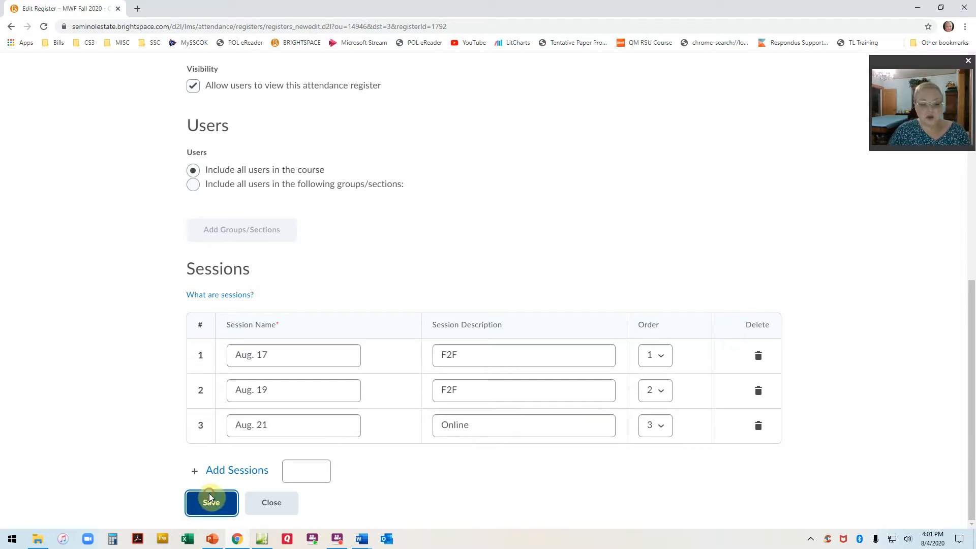
click(268, 502)
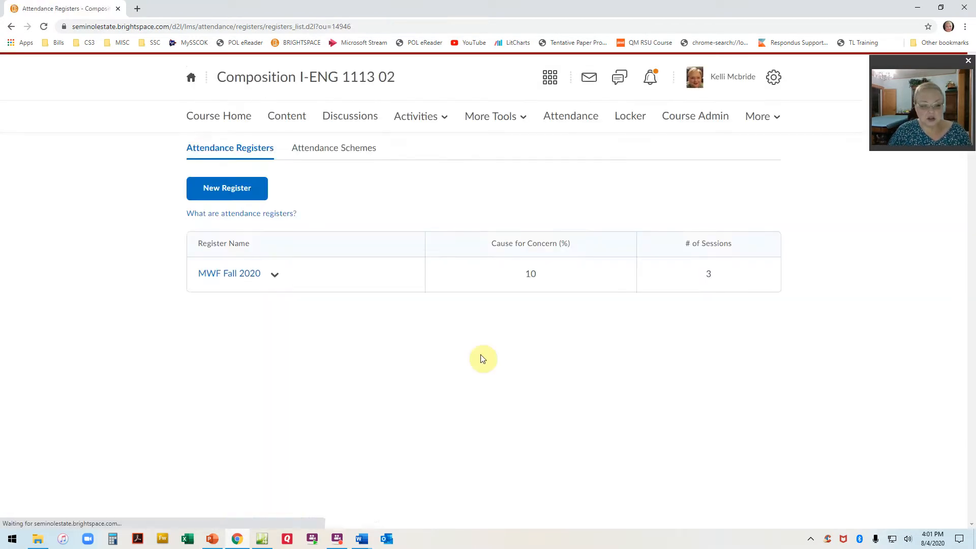
Check the MWF Fall 2020 attendance data, and open the MWF ENG 1113 register in the instructor's sandbox course.
click(232, 277)
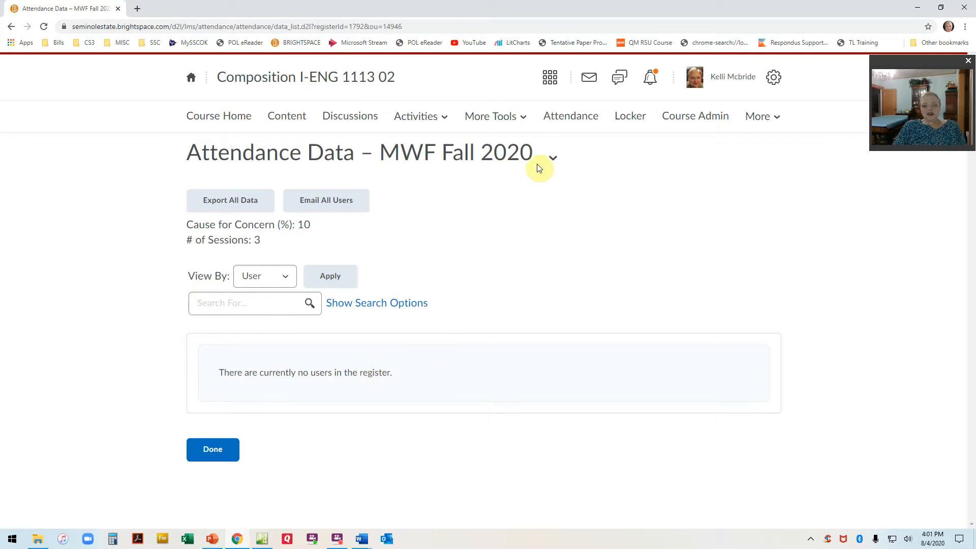
click(553, 84)
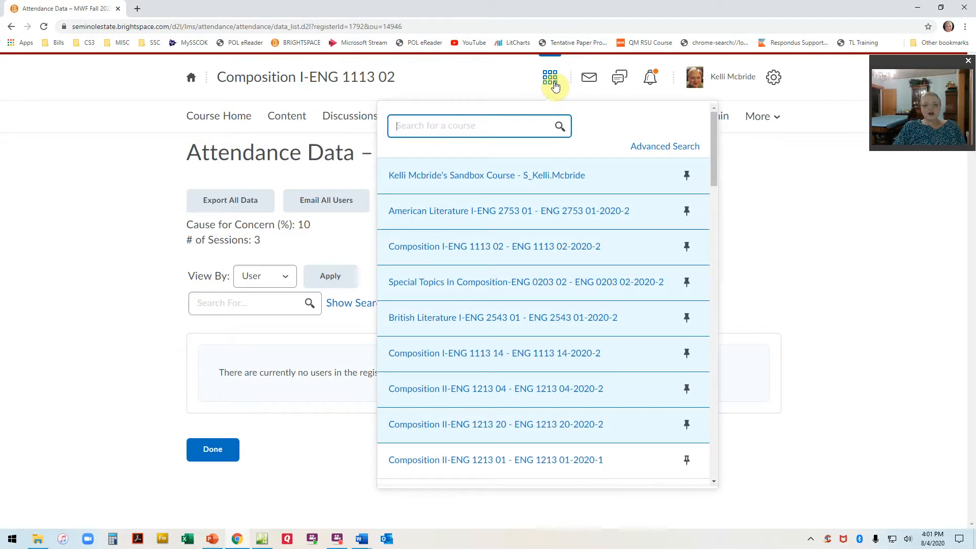
click(506, 178)
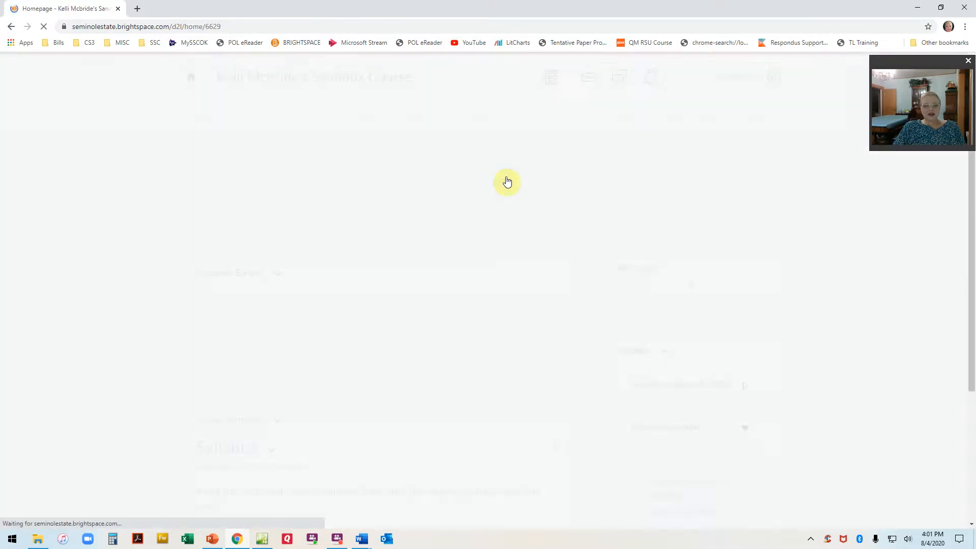
click(560, 117)
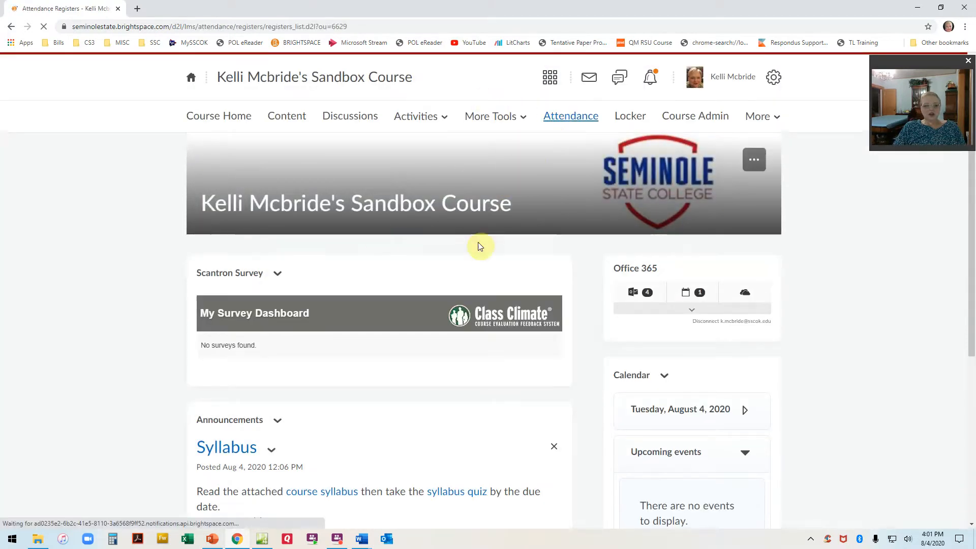
click(212, 345)
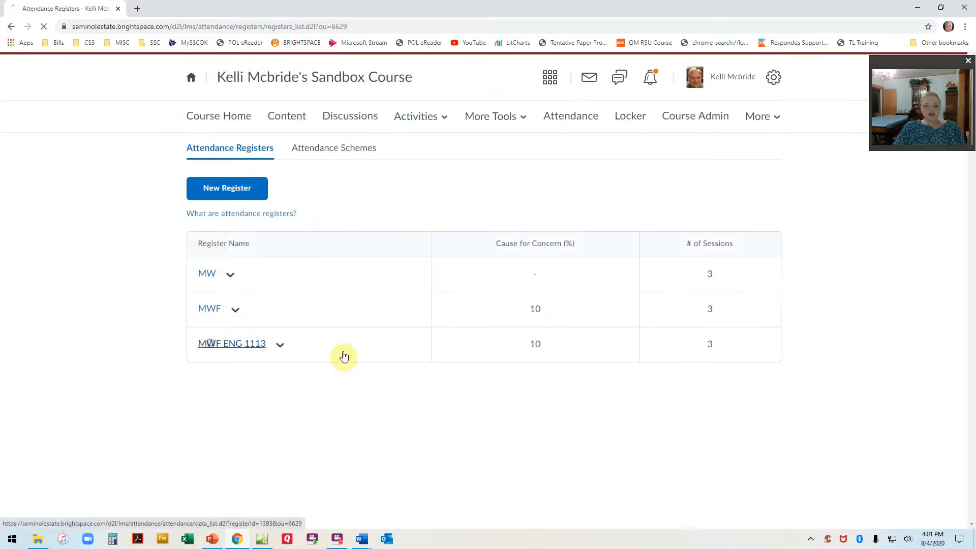
scroll(359, 364, down, 1)
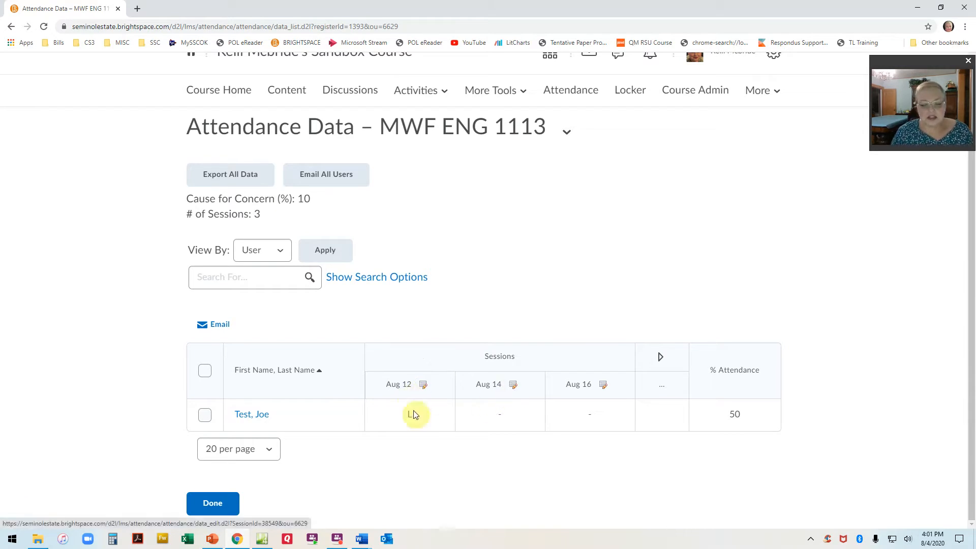
Open the Aug 14 session for attendance entry and set the test student's status to P.
click(513, 389)
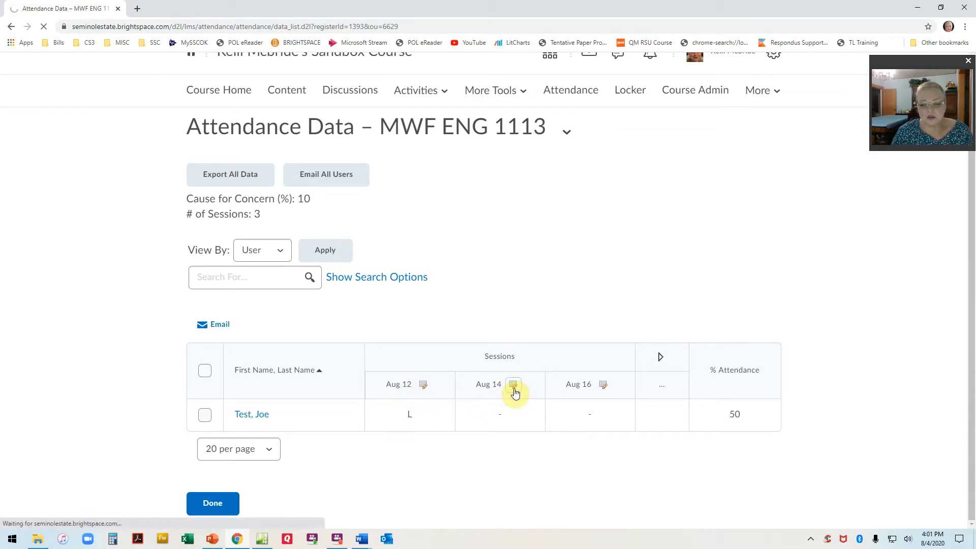
click(542, 415)
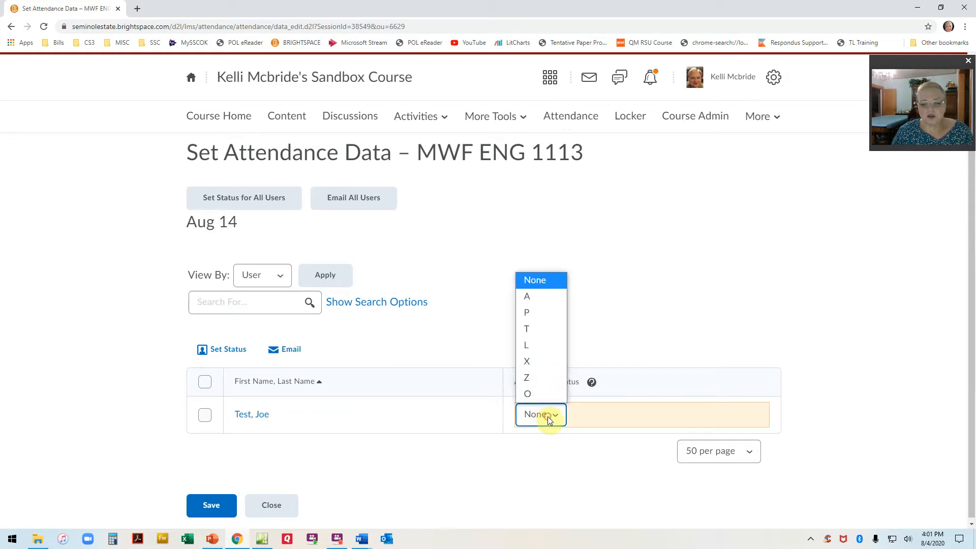
click(528, 313)
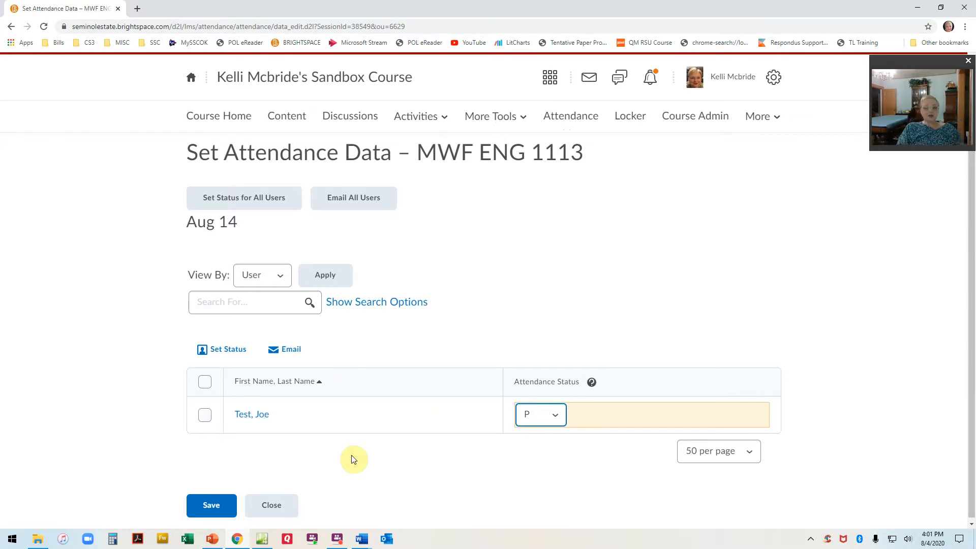
Set the attendance status for all users in the Aug 14 session and save it.
click(238, 204)
scroll(470, 156, down, 1)
click(425, 147)
click(400, 201)
click(402, 210)
click(422, 224)
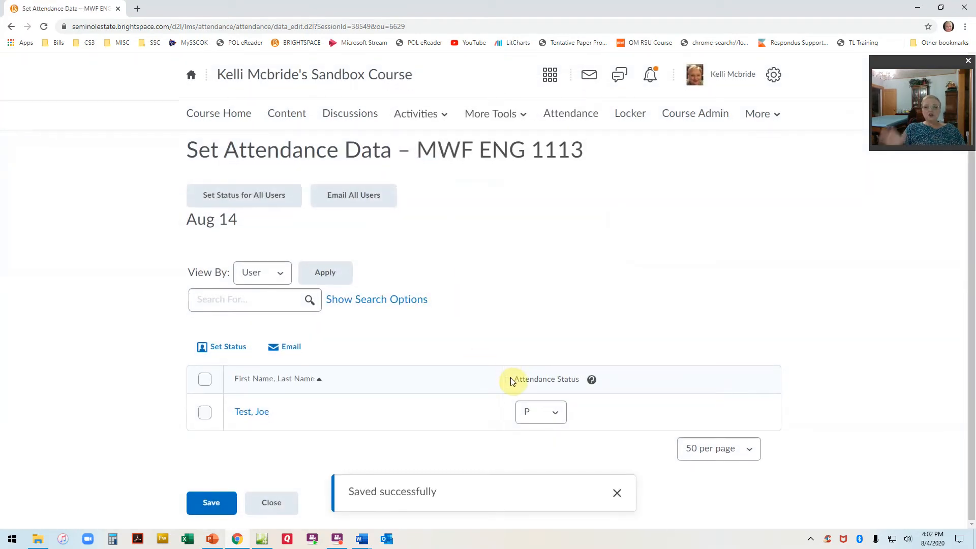
Review the test student's attendance status options, save the Aug 14 attendance with status P and close the session.
click(555, 411)
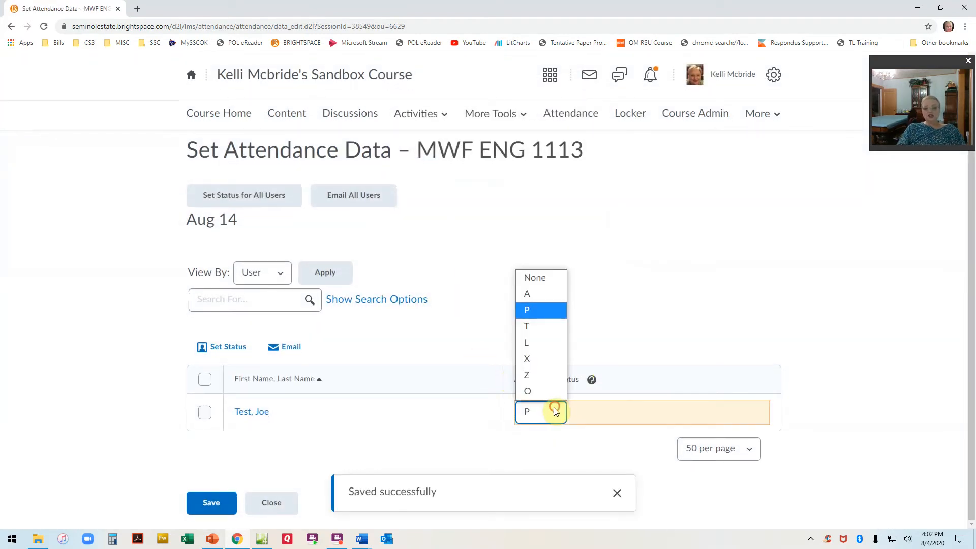
click(540, 411)
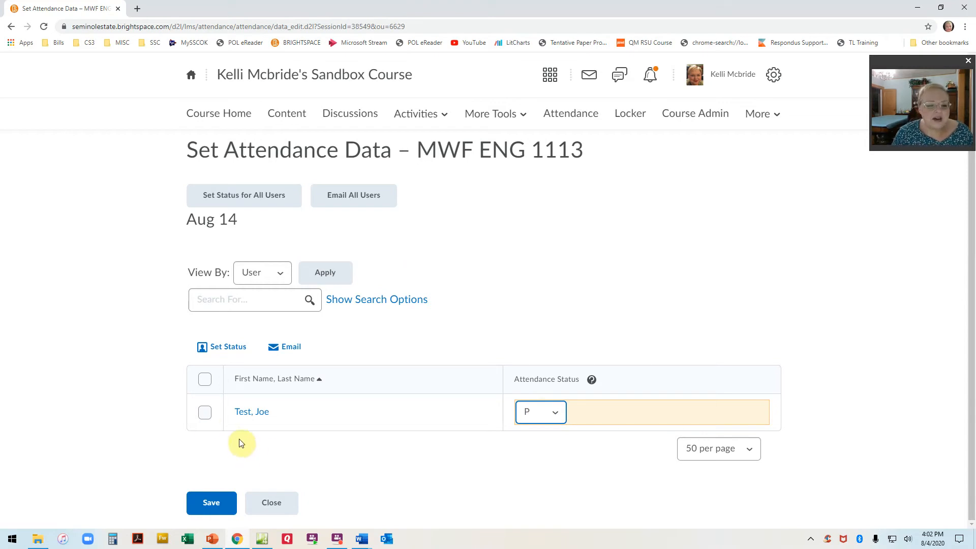
click(212, 502)
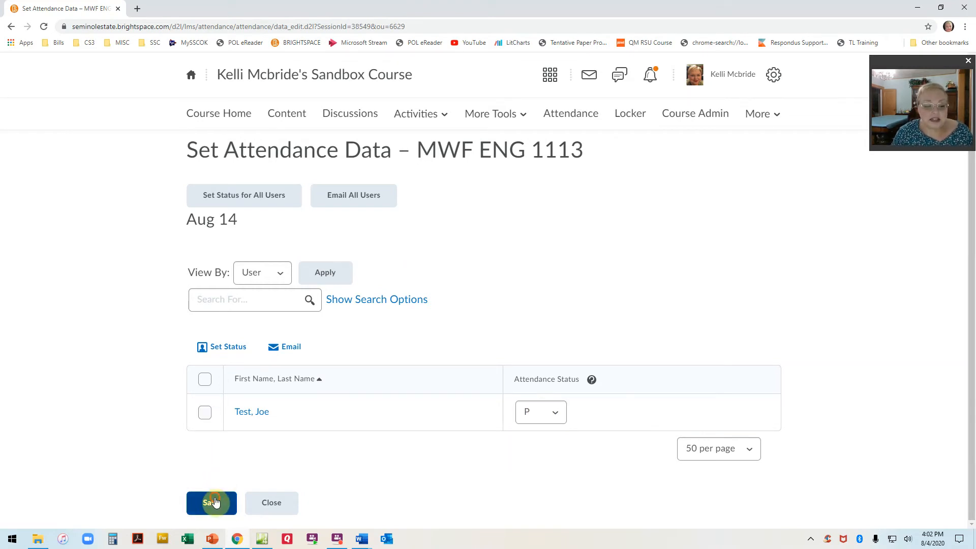
click(265, 504)
scroll(229, 401, down, 1)
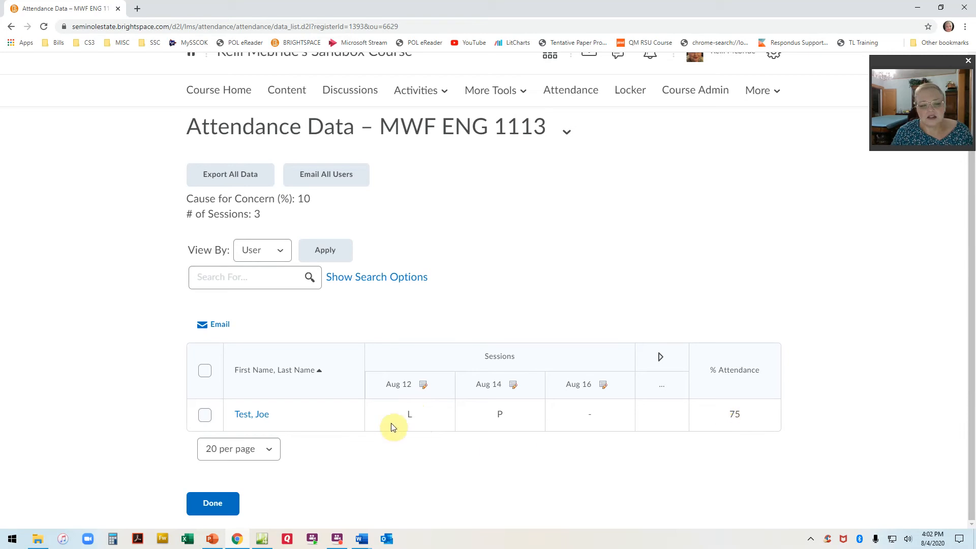
click(205, 415)
click(205, 414)
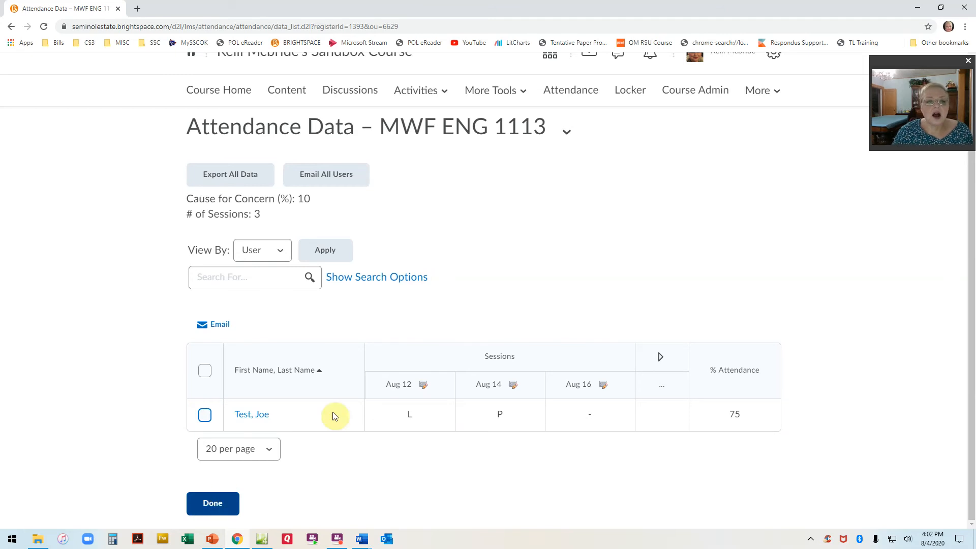
Start an export of all MWF ENG 1113 attendance data, close the export dialog and finish with the register.
click(251, 173)
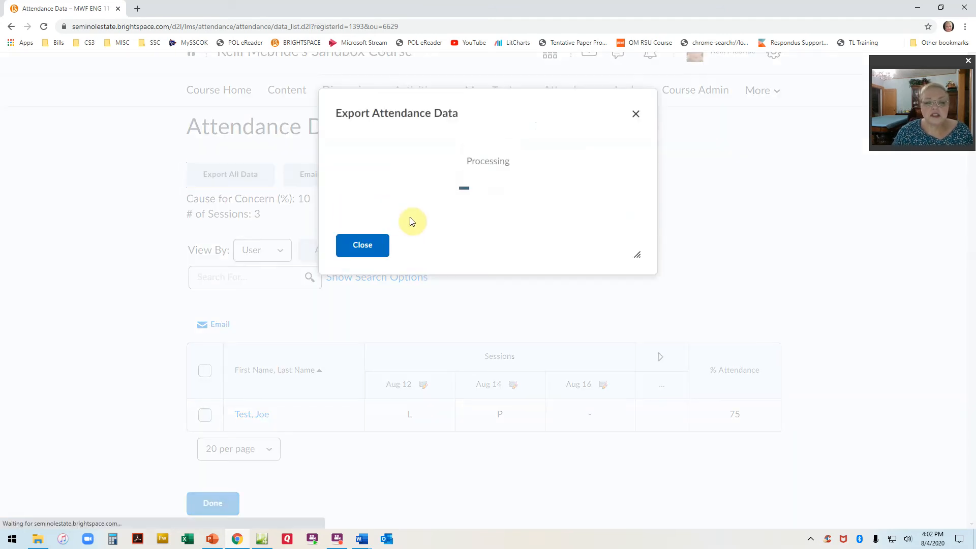
click(369, 251)
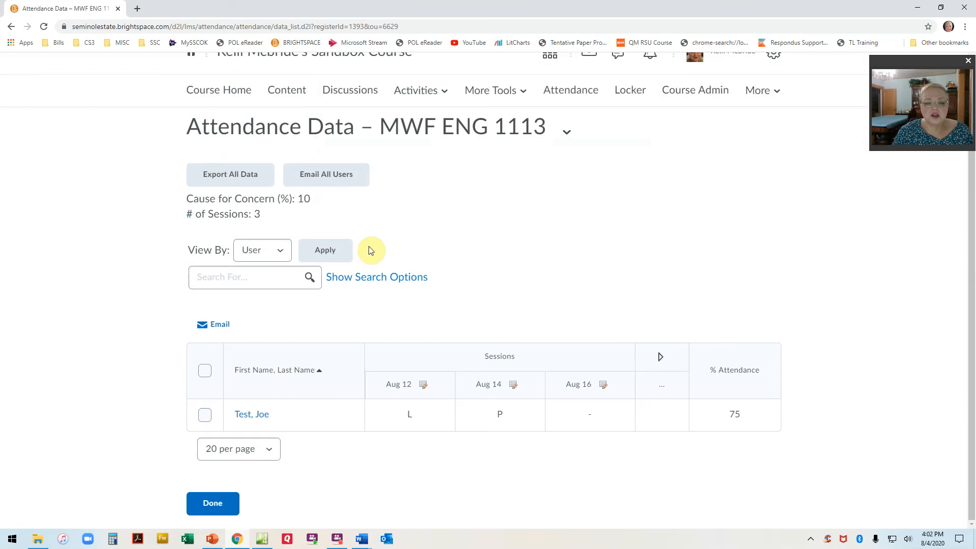
click(230, 505)
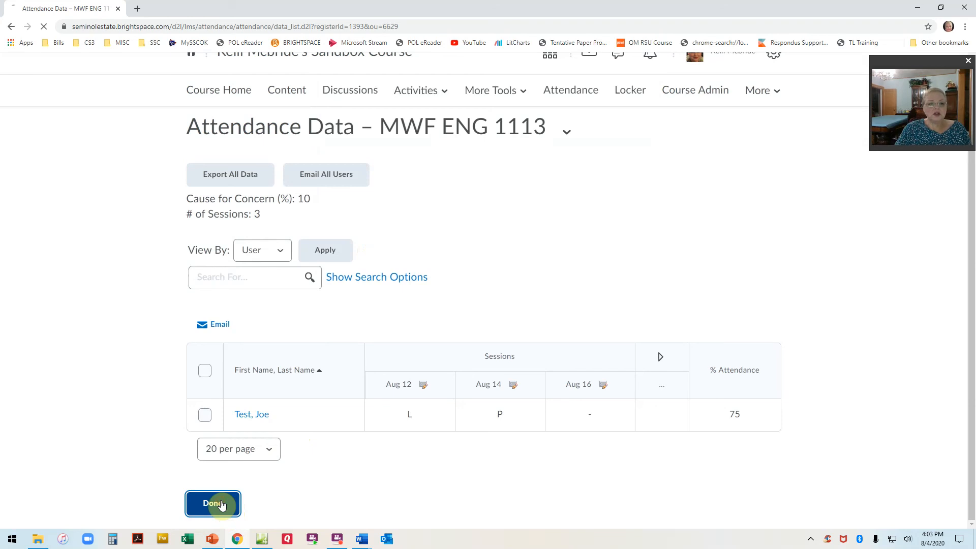